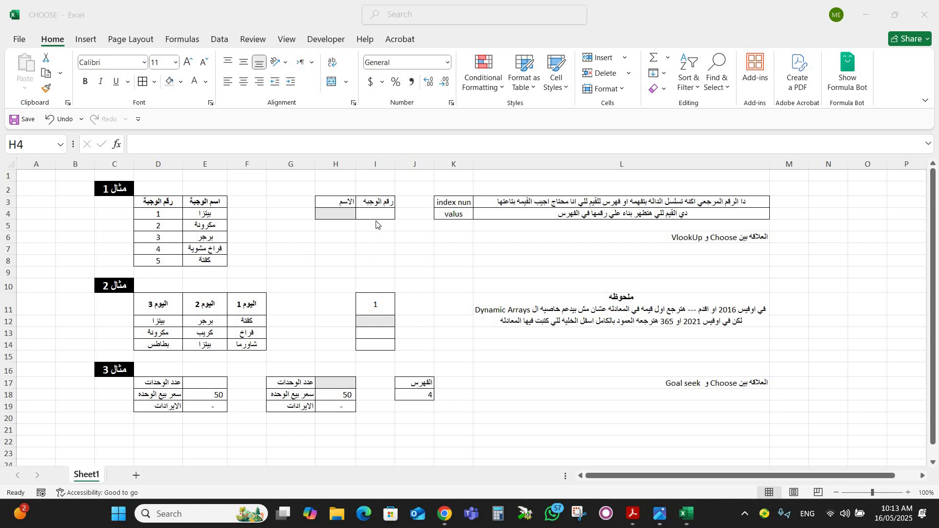
- Start a CHOOSE formula in H4 that uses the meal number cell I4 as its index number
left_click(340, 221)
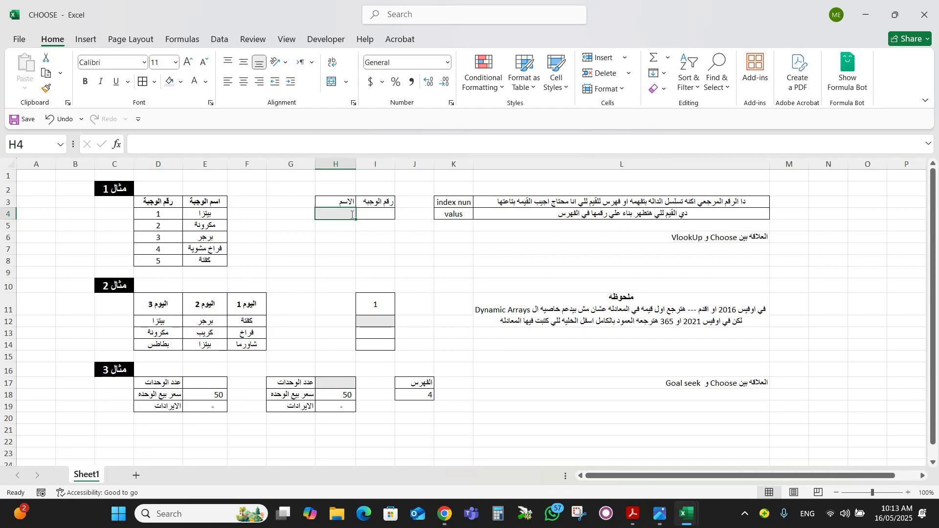
type("=c")
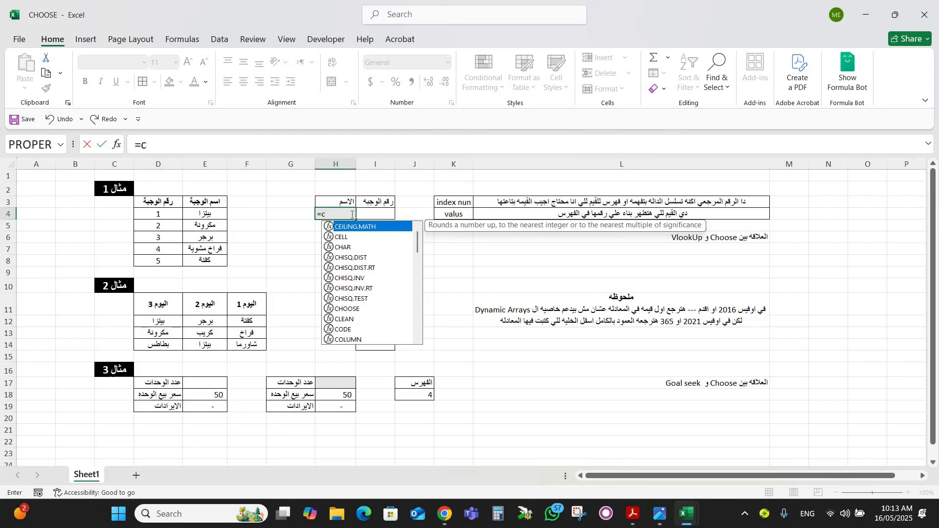
type("h")
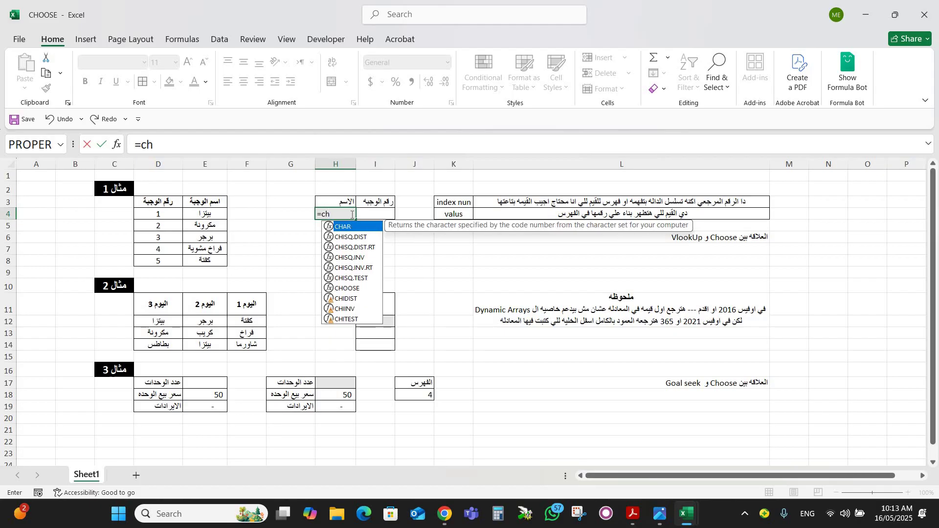
type("oo")
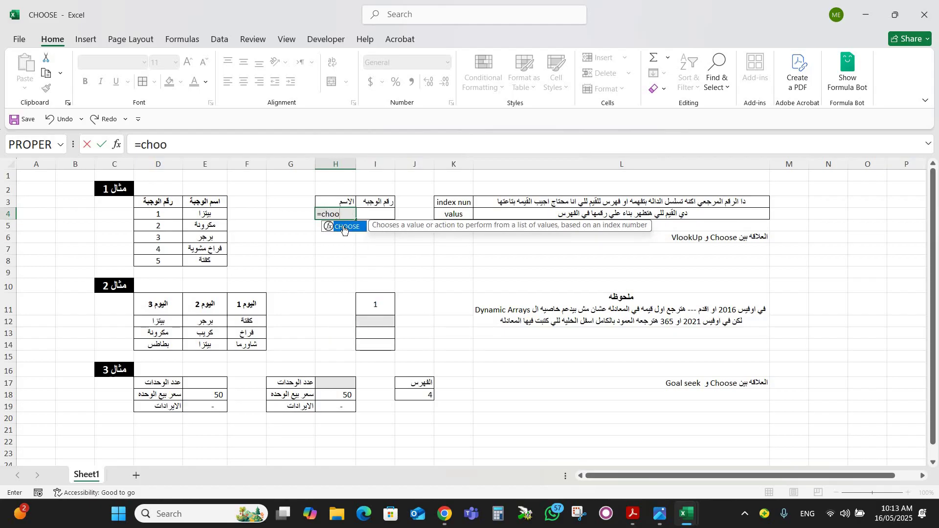
double_click(344, 227)
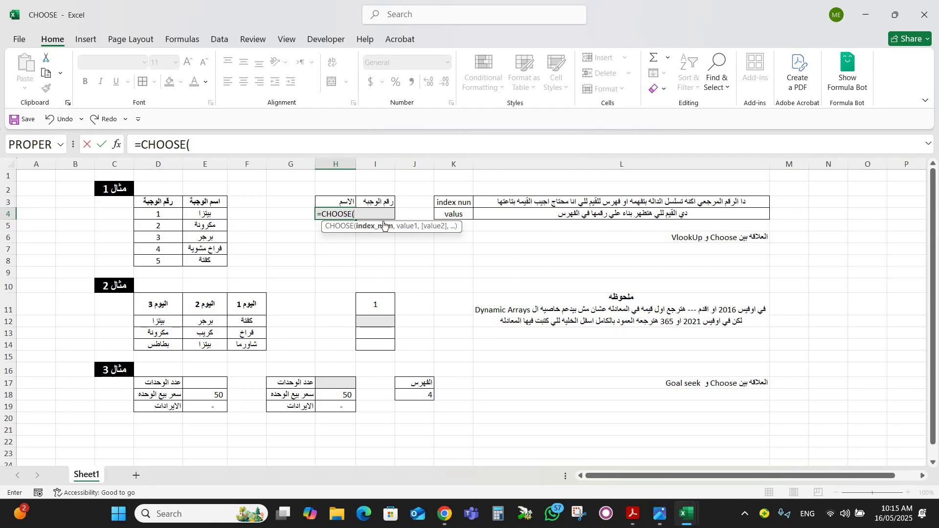
left_click(405, 211)
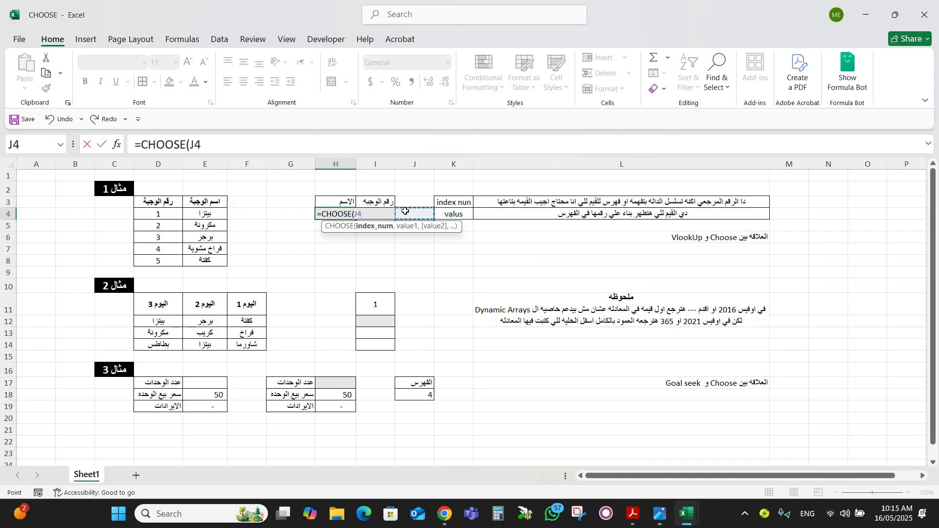
key("Left")
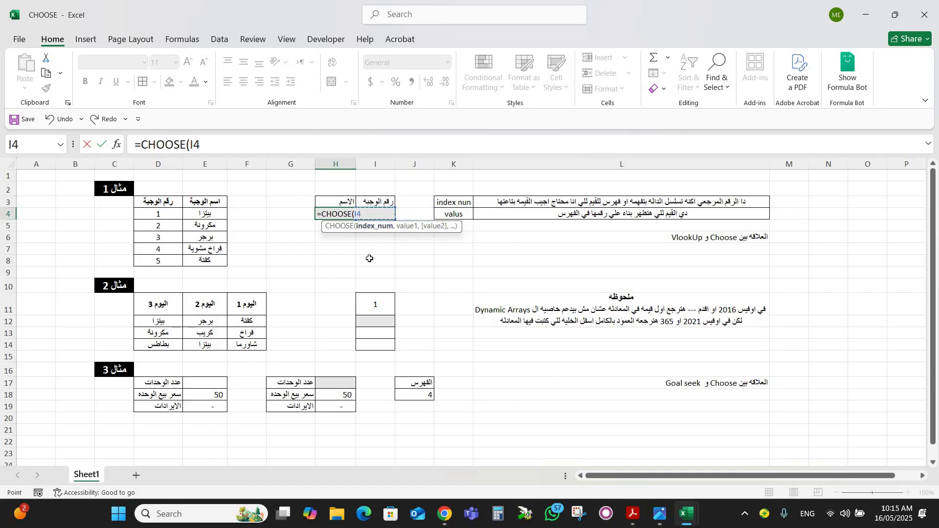
type(",")
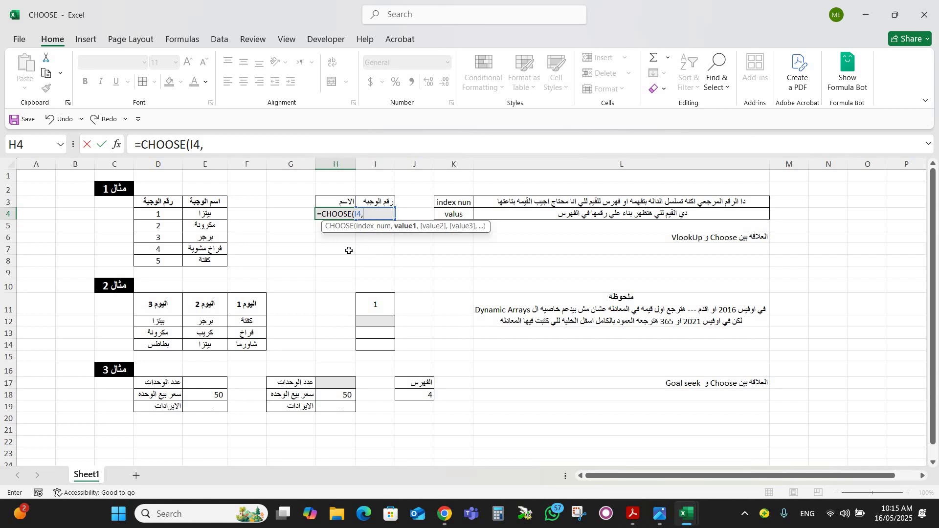
- Add the meal name cells E4, E5, E6, E7 and E8 as the CHOOSE values and complete the formula
left_click(202, 214)
type(",")
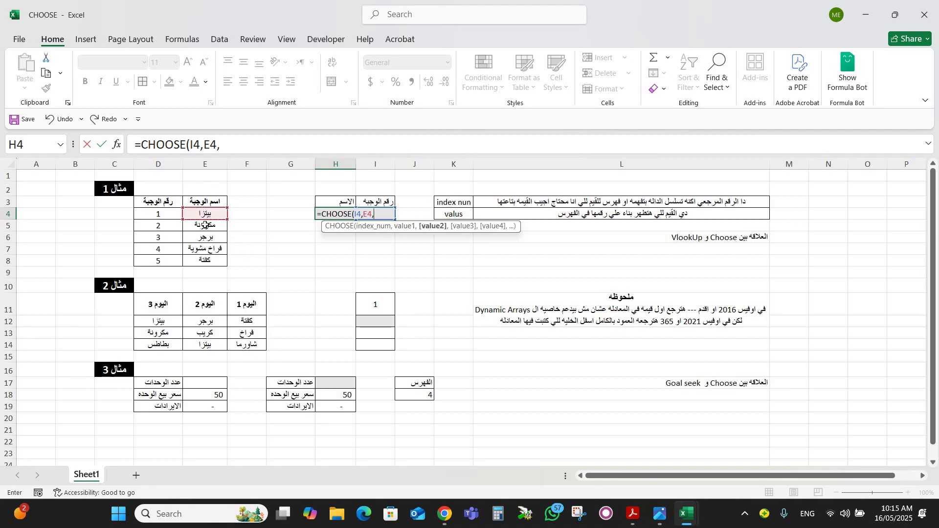
left_click(205, 224)
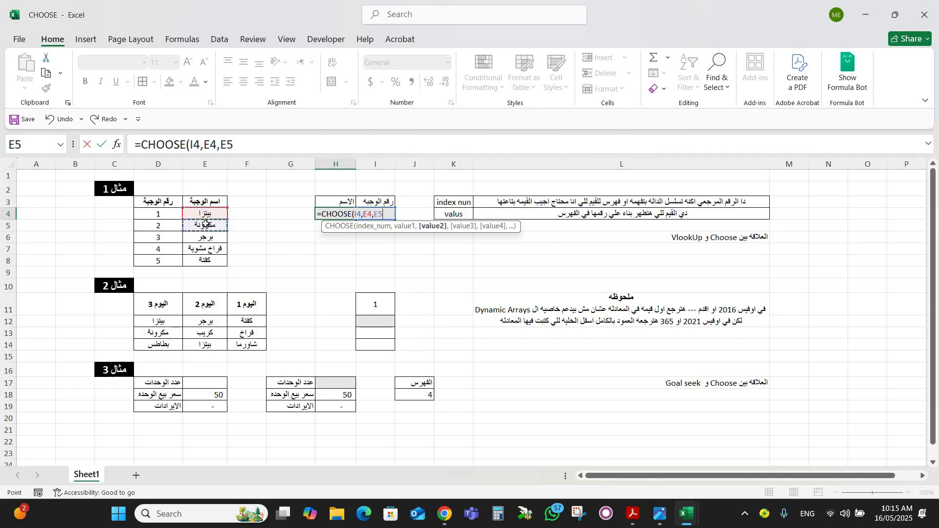
type(",")
left_click(200, 239)
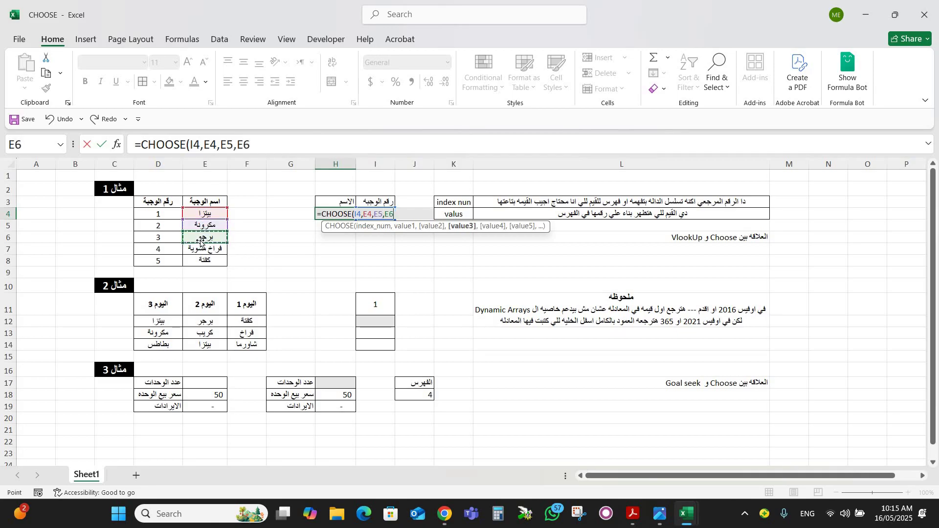
type(",")
left_click(202, 249)
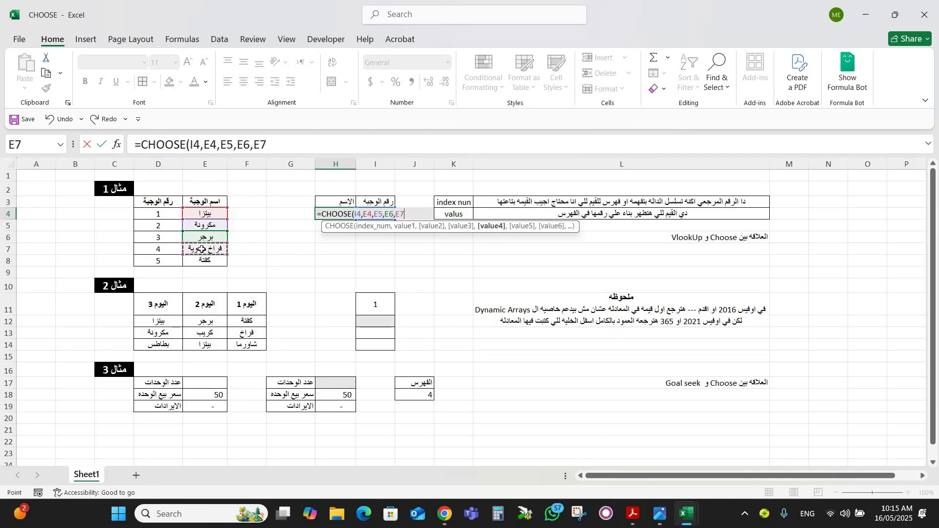
type(",")
left_click(202, 260)
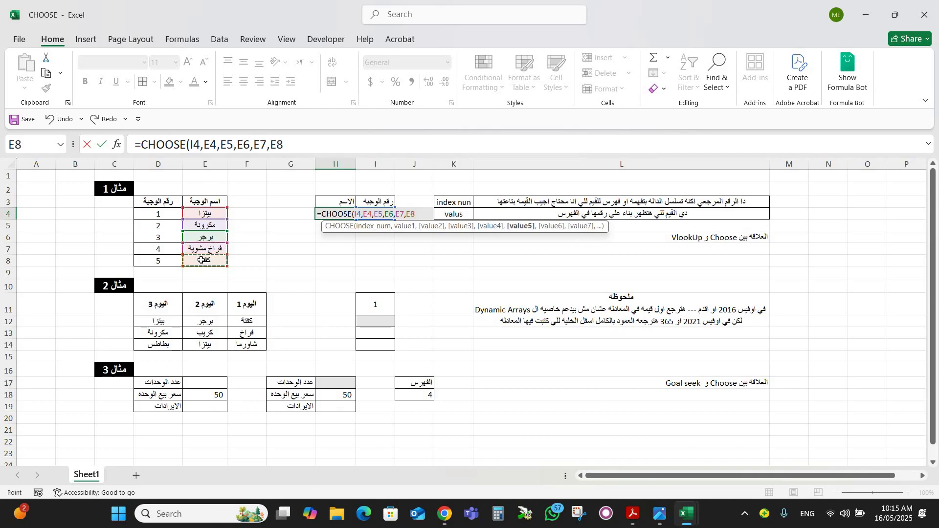
key("Return")
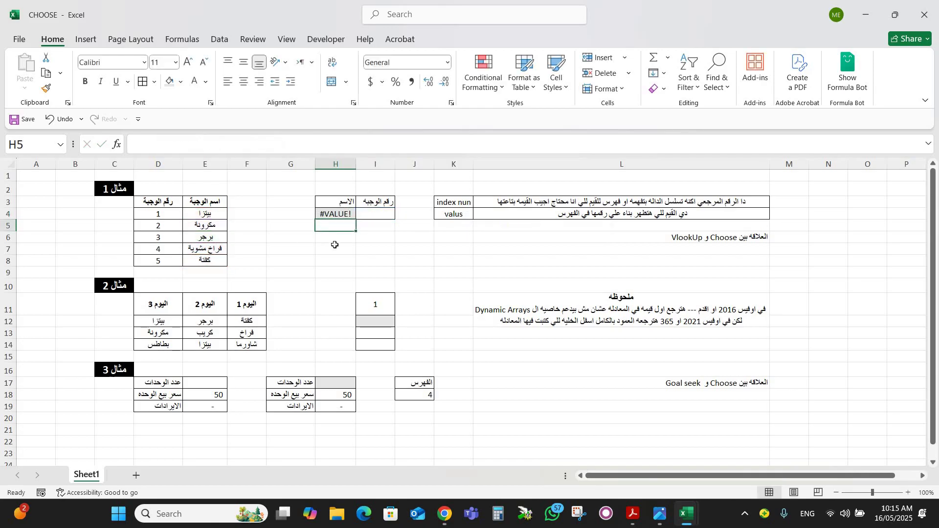
- Check the index argument of the CHOOSE formula in H4 and enter 1 as the meal number in I4
left_click(336, 216)
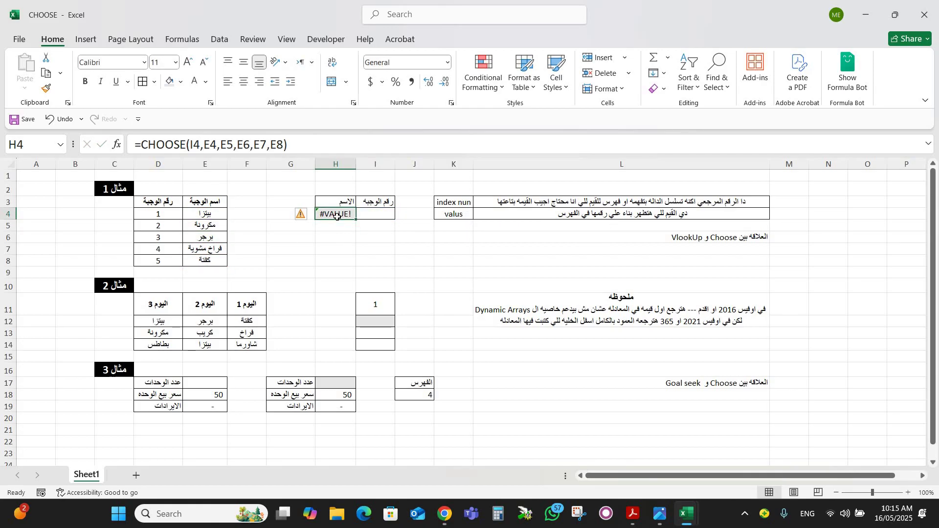
left_click(191, 144)
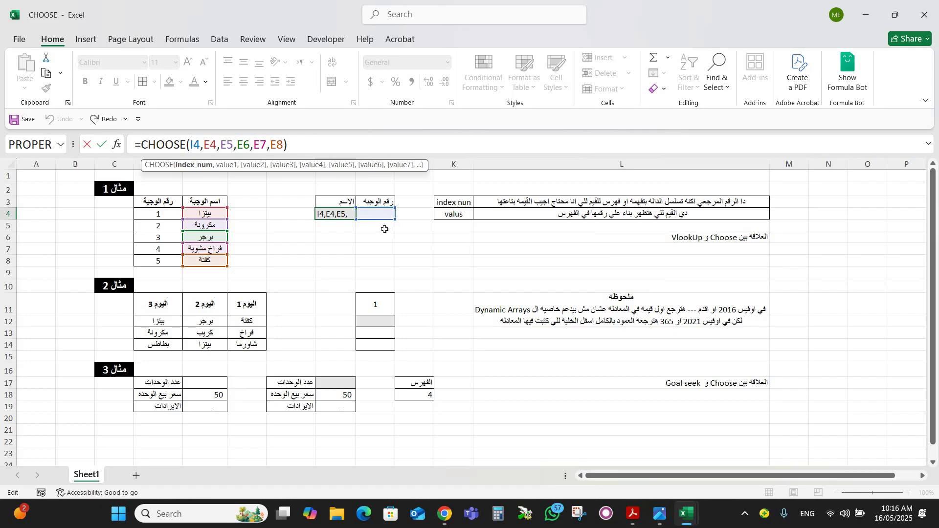
key("Tab")
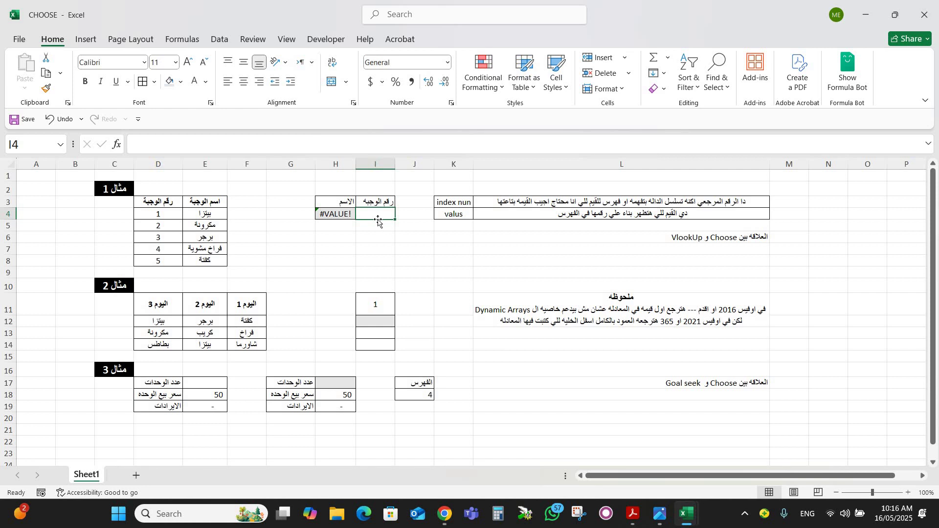
type("1")
key("Return")
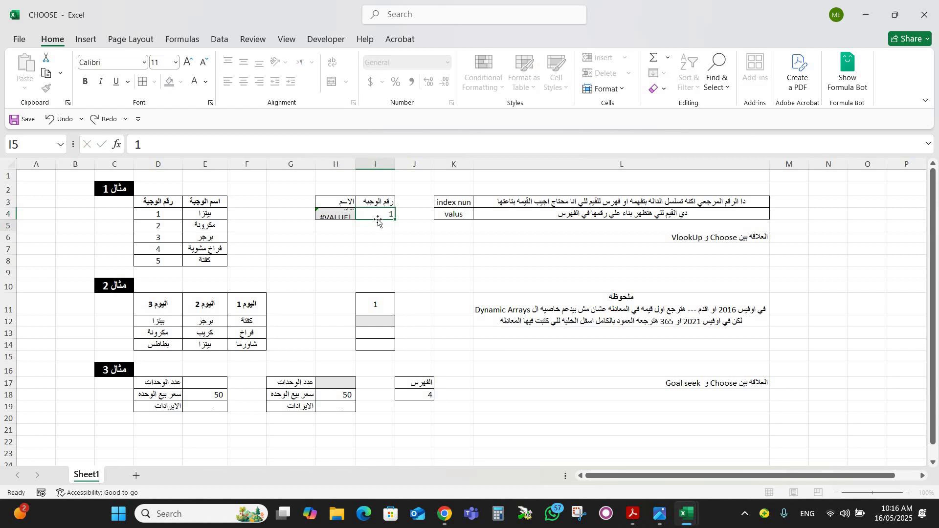
- Set the meal number in I4 to 5 and check the meal name in H4
left_click(377, 215)
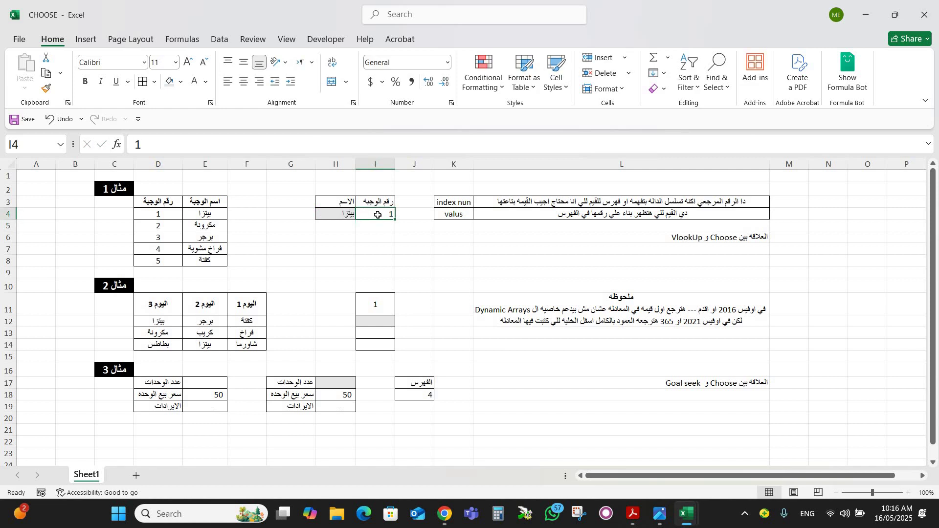
type("5")
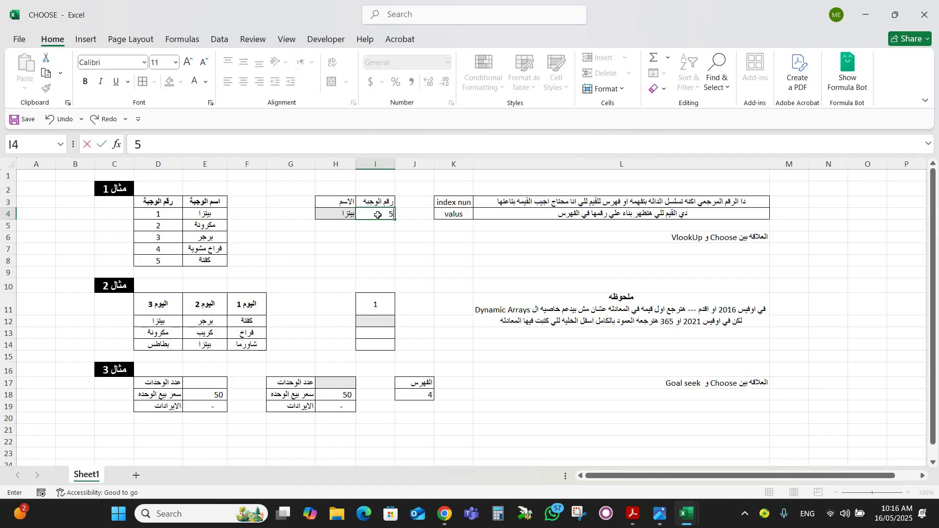
key("Return")
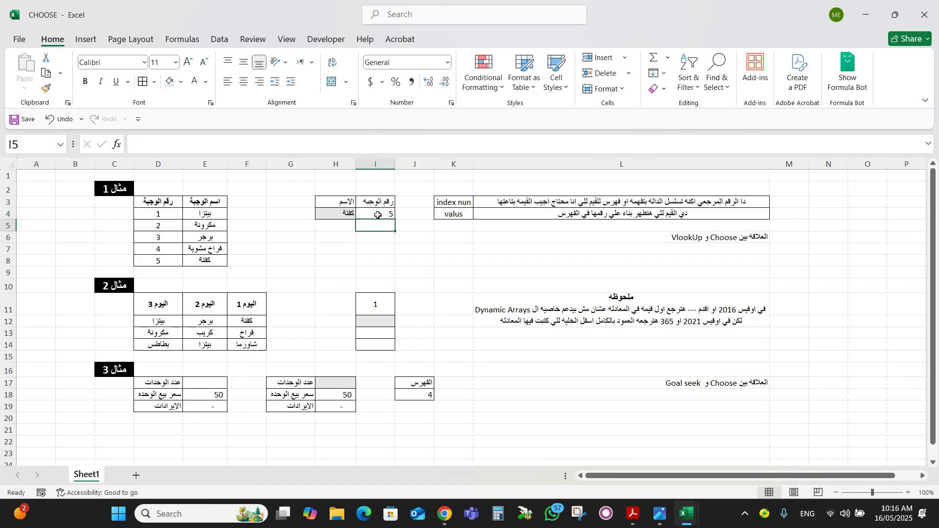
left_click(338, 212)
- In H6, enter a VLOOKUP of I4 in the table D3:E8 that returns column 2 with an exact match (FALSE)
left_click(336, 228)
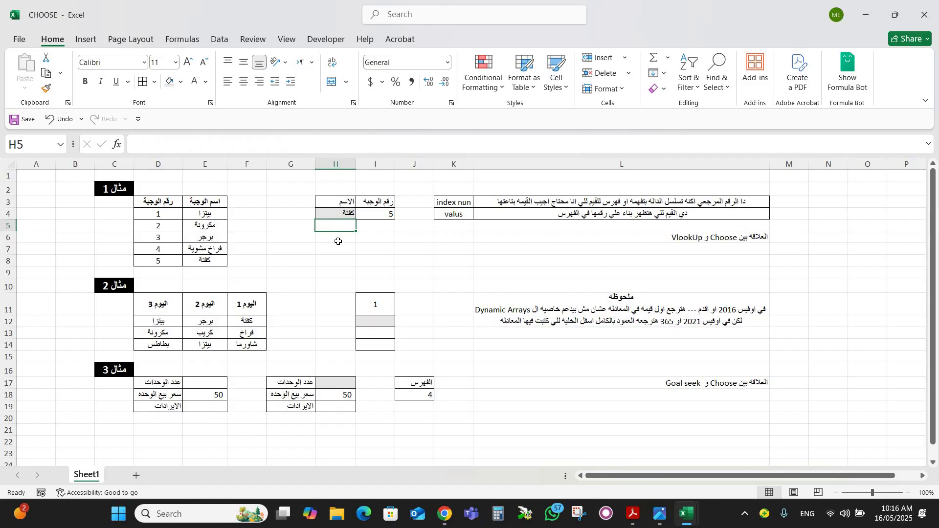
left_click(338, 244)
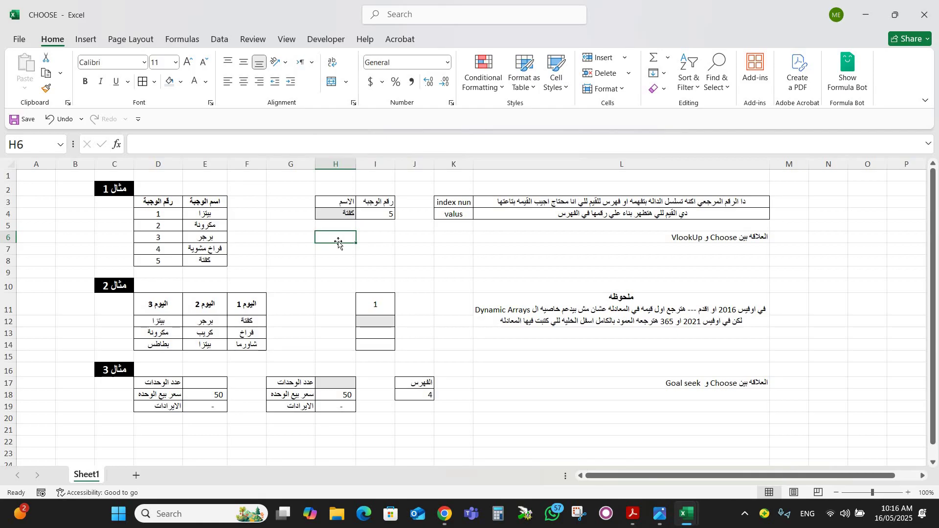
type("=vlo")
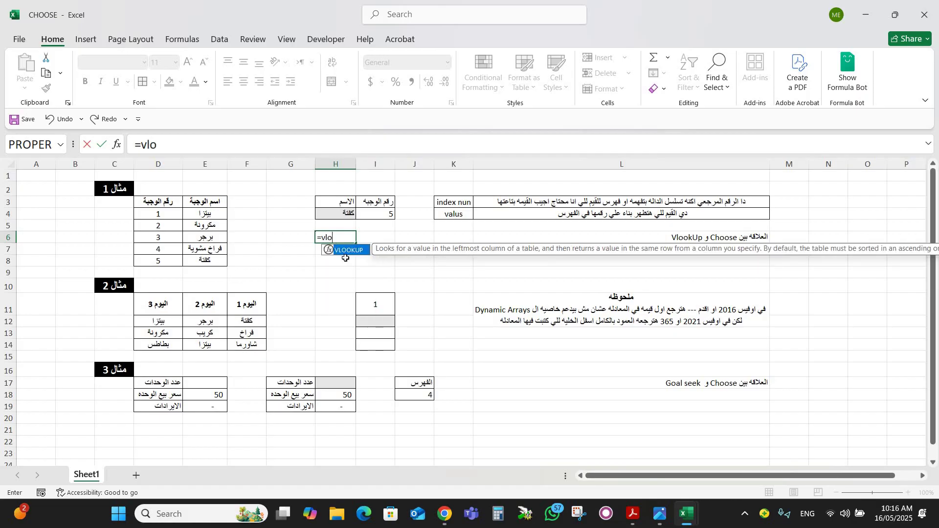
double_click(355, 254)
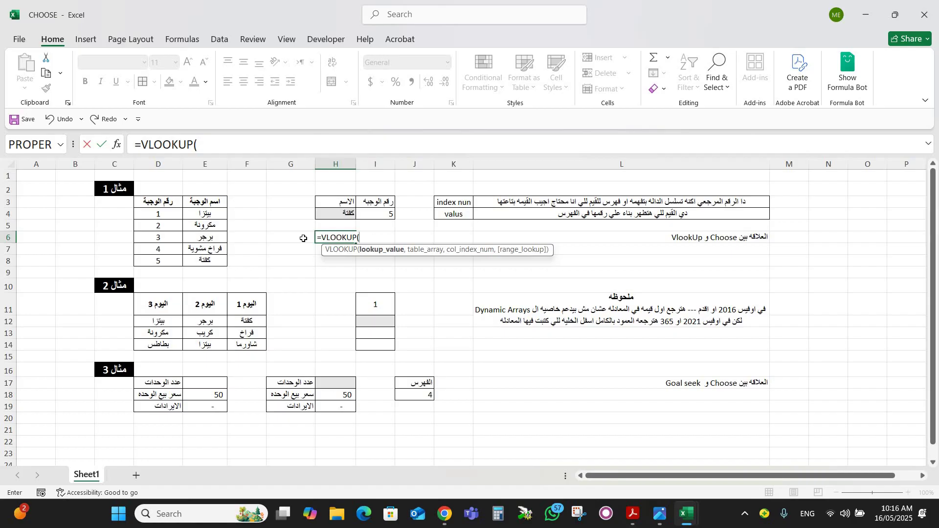
left_click(378, 216)
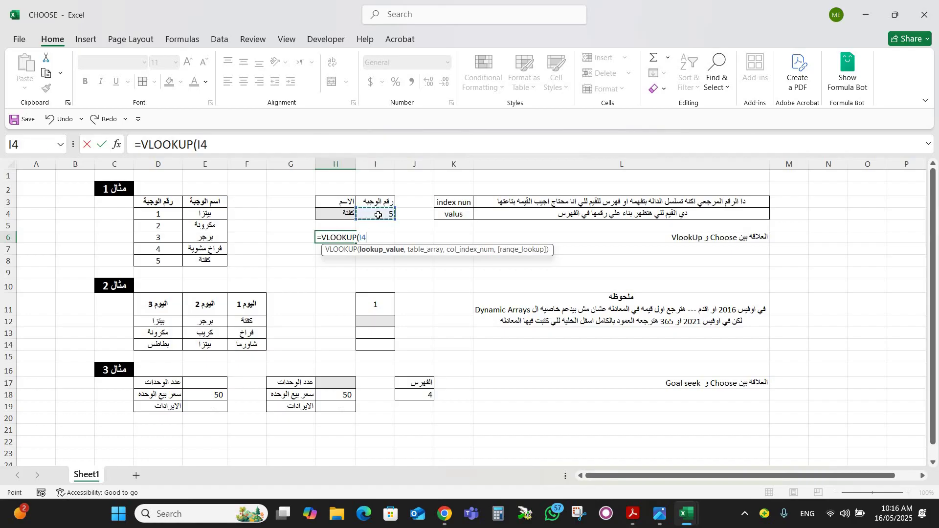
type(",")
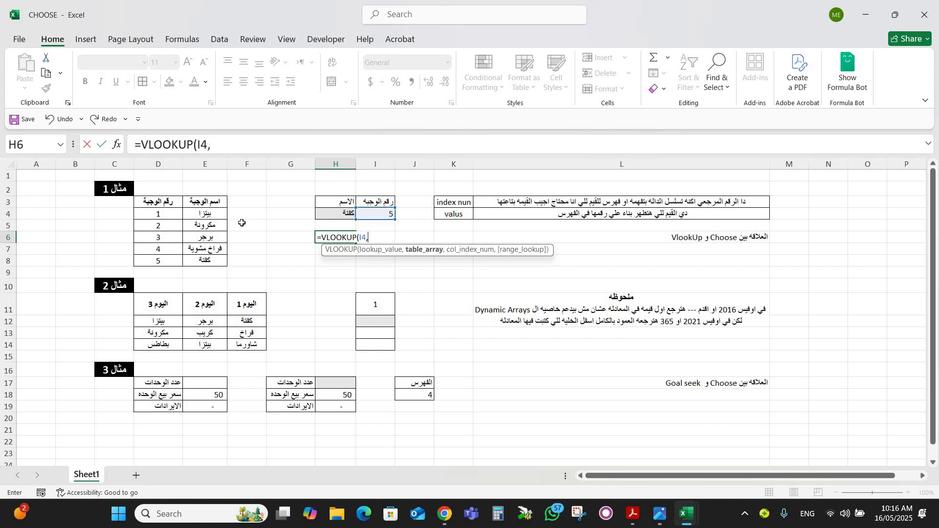
left_click_drag(157, 201, 211, 261)
type(",")
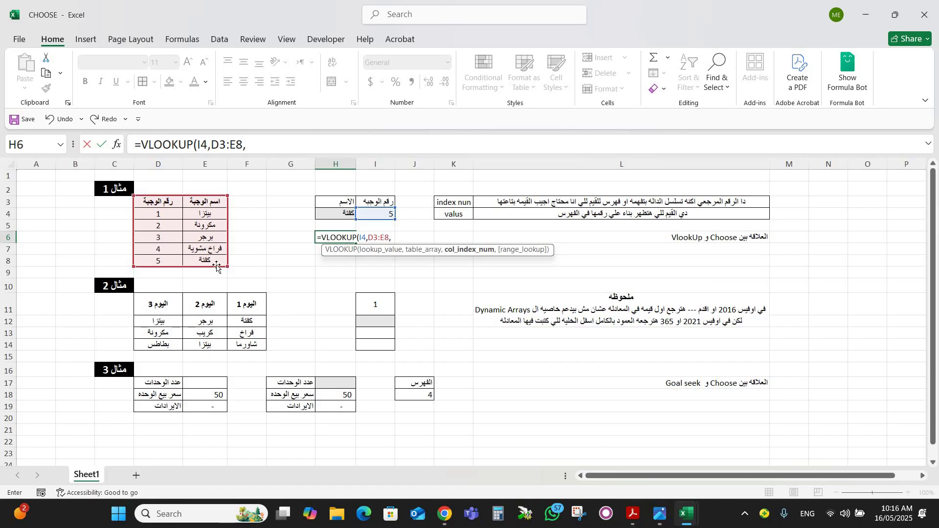
type("2,")
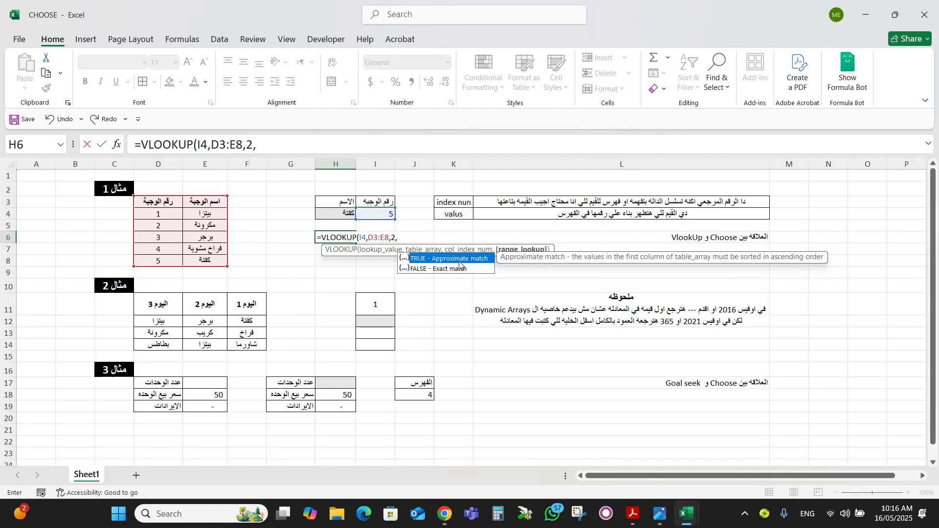
double_click(443, 269)
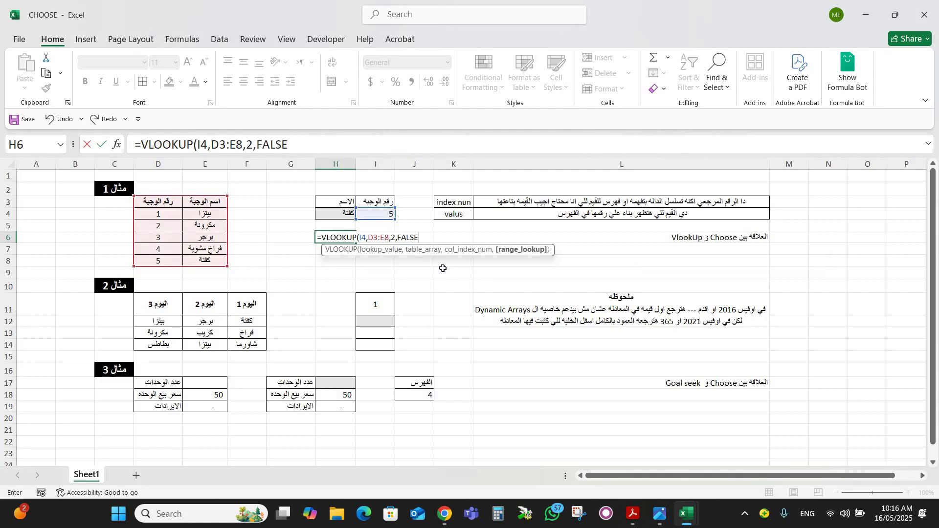
key("Return")
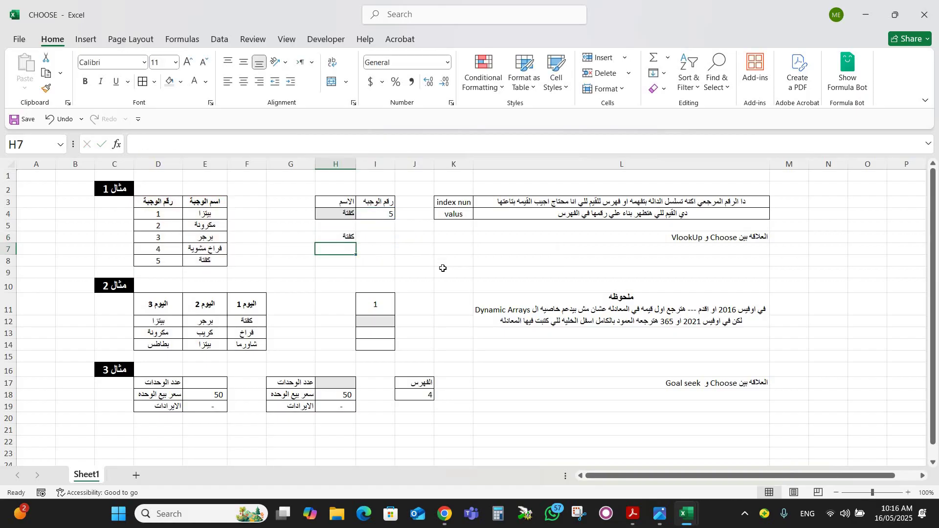
- Check the VLOOKUP formula in H6 and set the meal number in I4 to 4
left_click(341, 236)
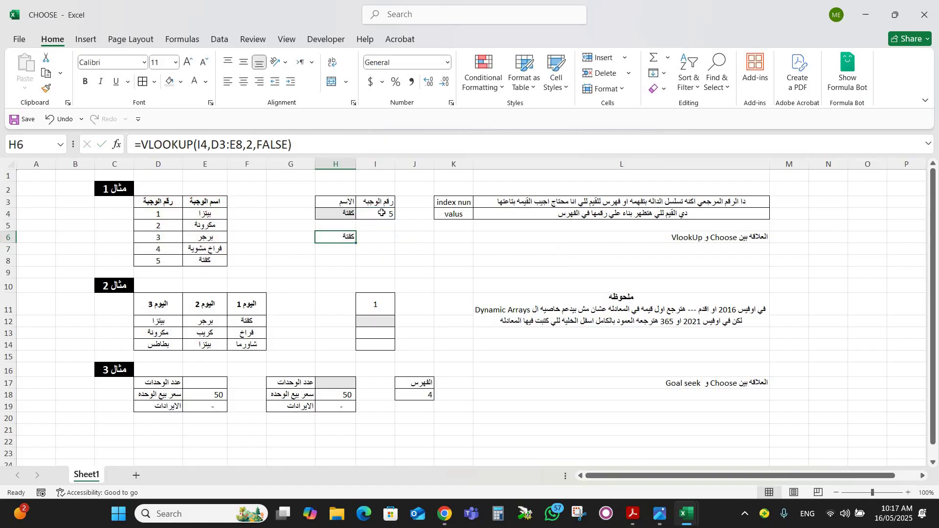
left_click(382, 213)
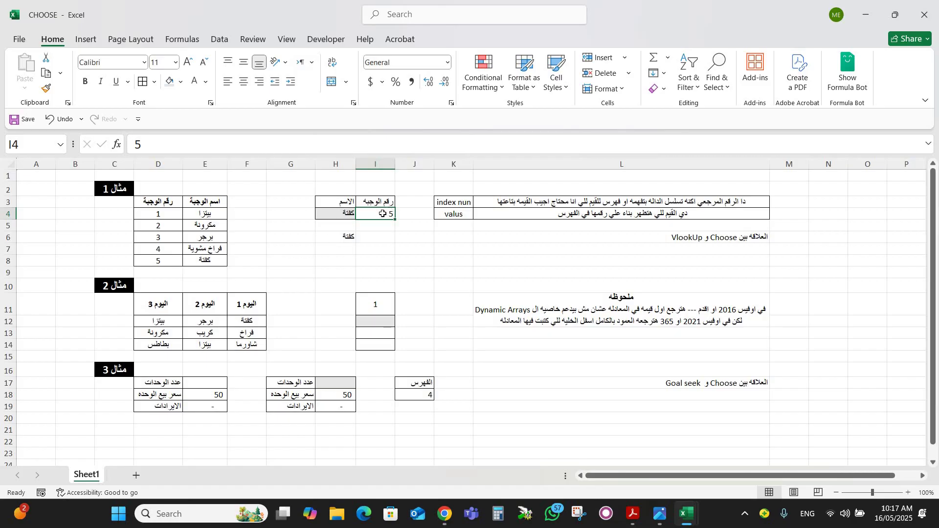
type("4")
key("Return")
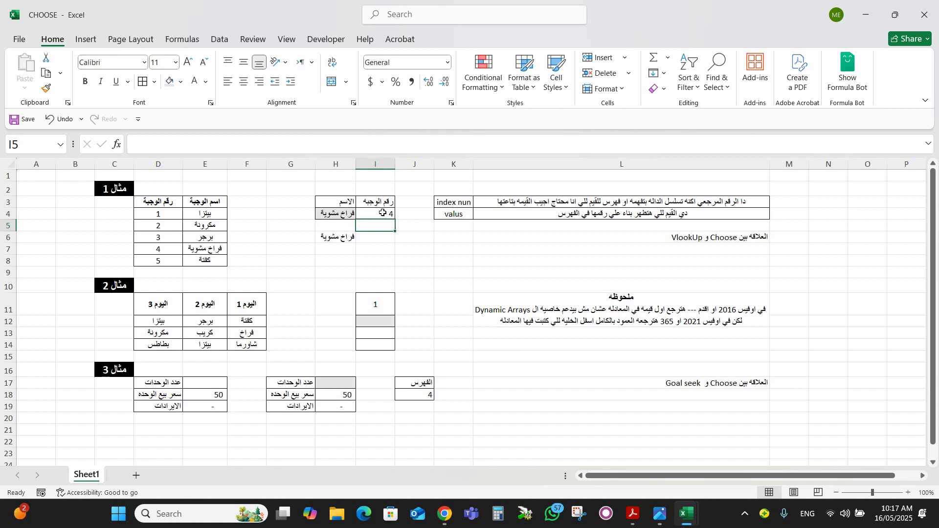
- Set the meal number in I4 to 3 and compare the CHOOSE formula in H4 with the VLOOKUP formula in H6
left_click(383, 213)
type("3")
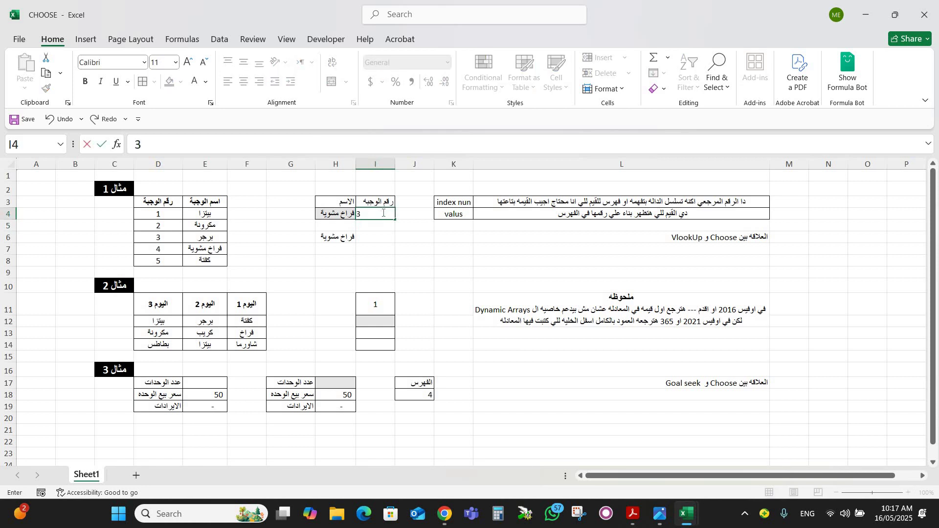
key("Return")
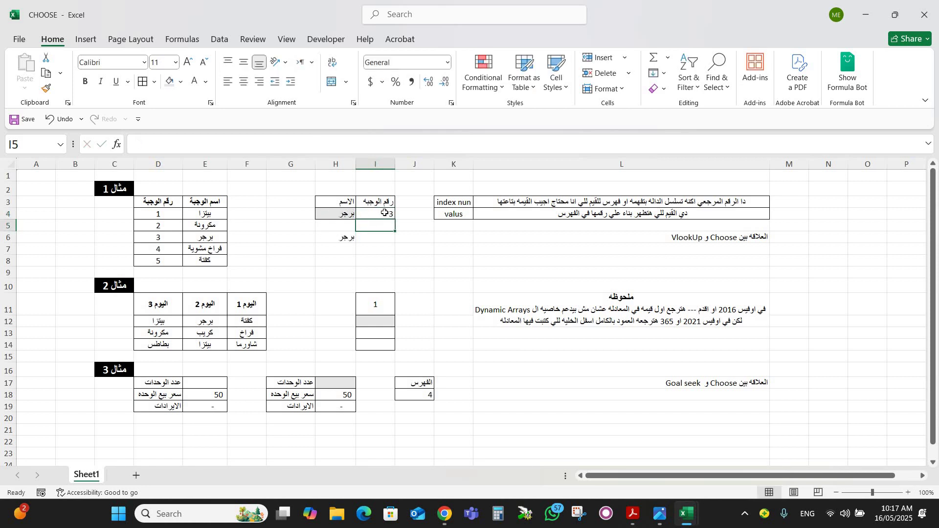
left_click(346, 214)
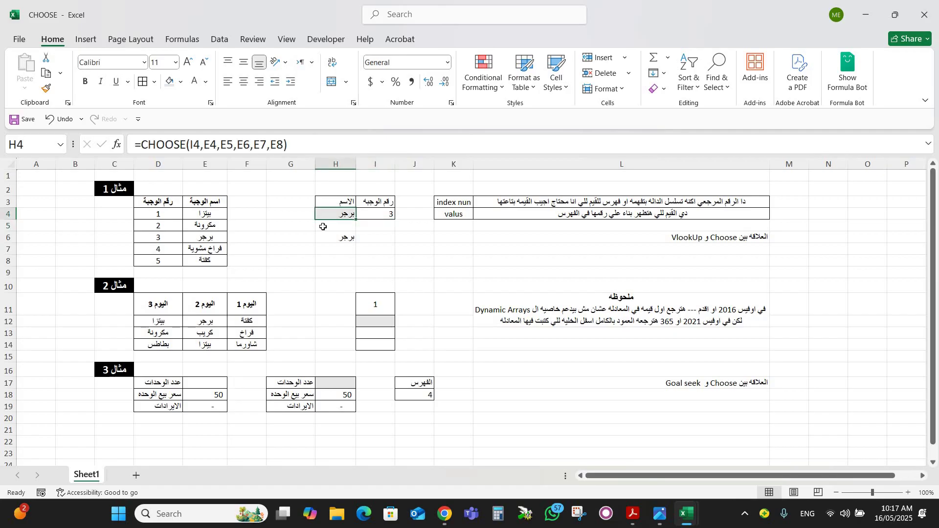
left_click(338, 239)
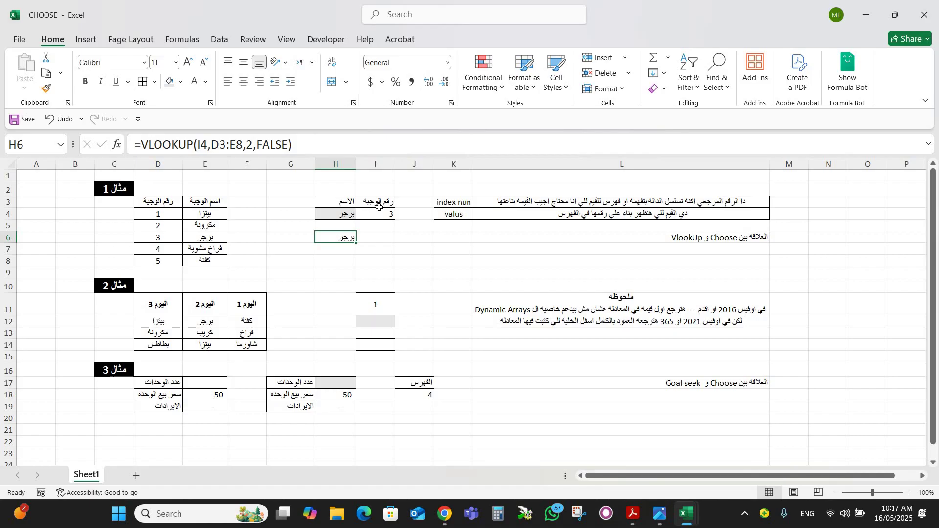
- Add a List data validation to I4 with the meal numbers in $D$4:$D$8 as the source
left_click(372, 216)
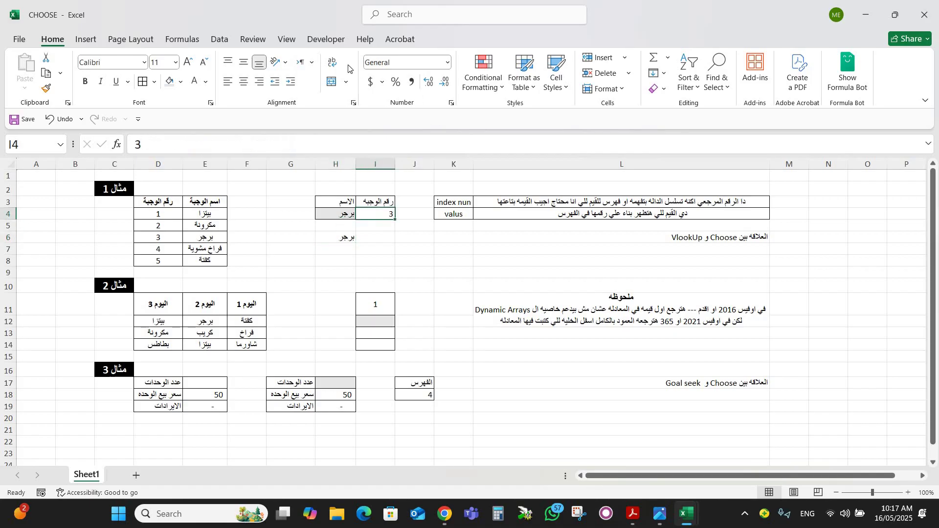
left_click(218, 39)
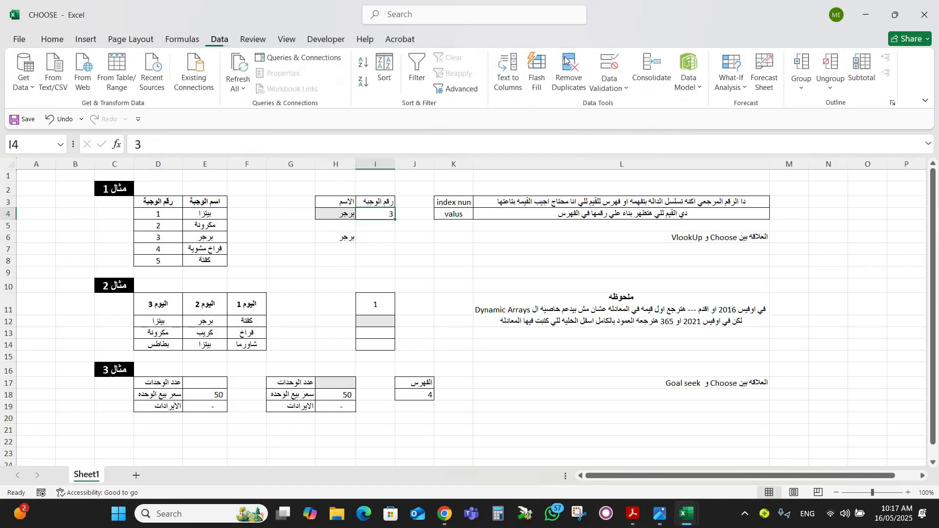
left_click(610, 84)
left_click(629, 108)
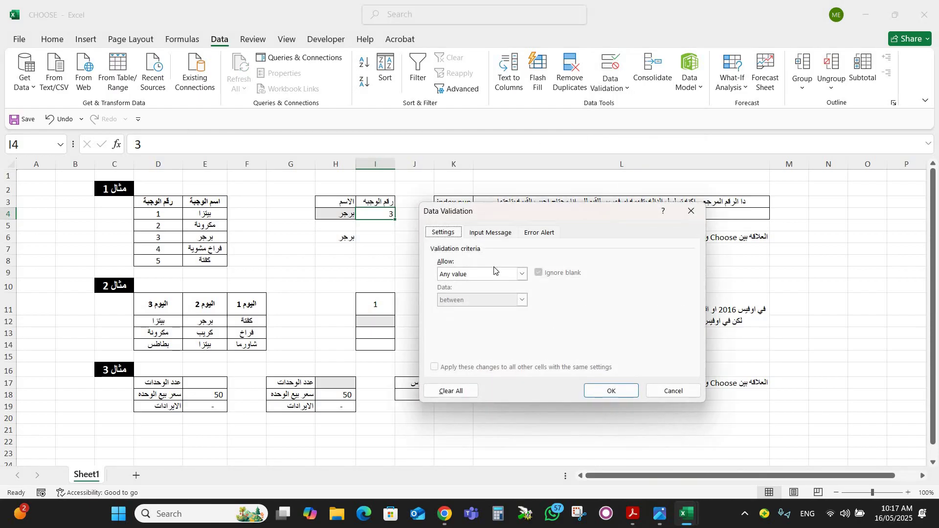
left_click(522, 274)
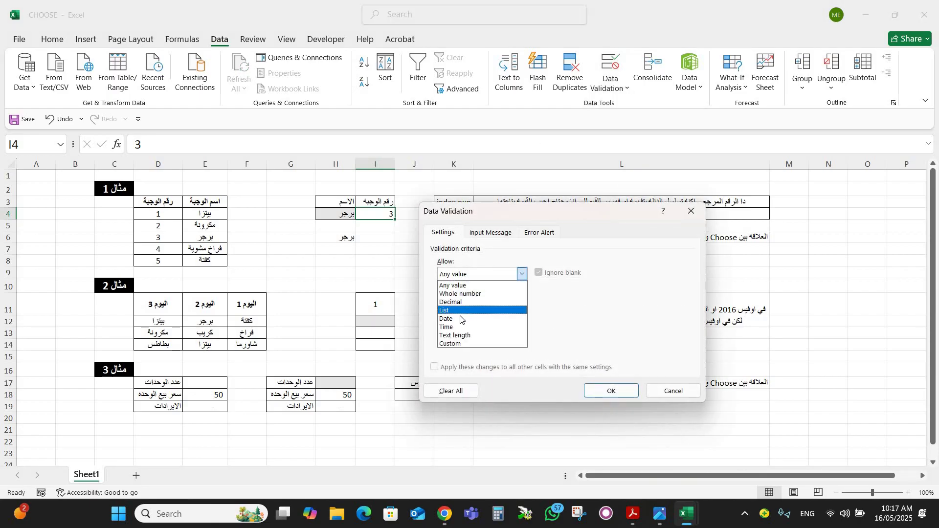
left_click(464, 312)
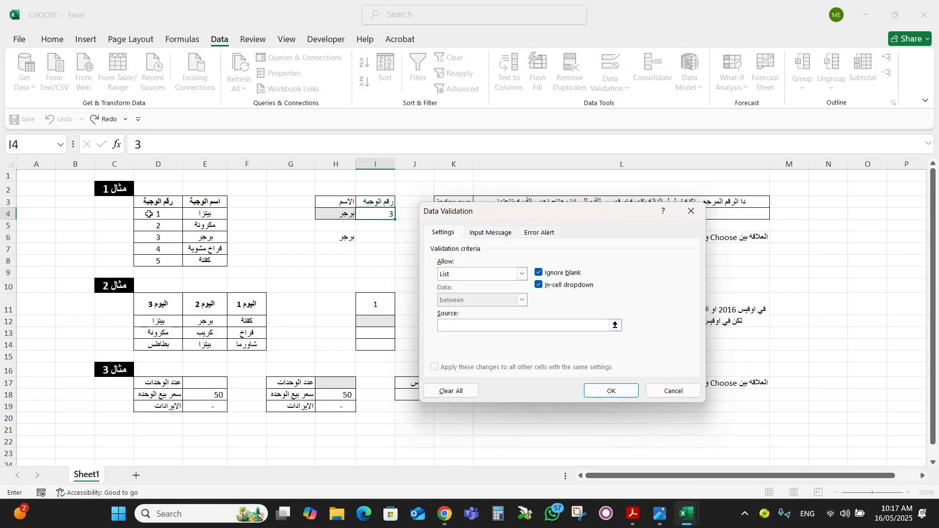
left_click_drag(152, 214, 153, 262)
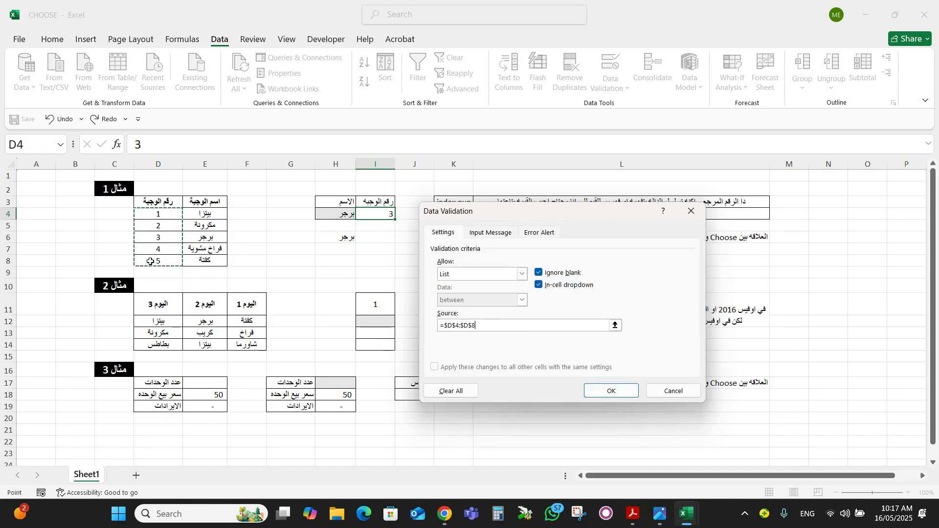
key("Return")
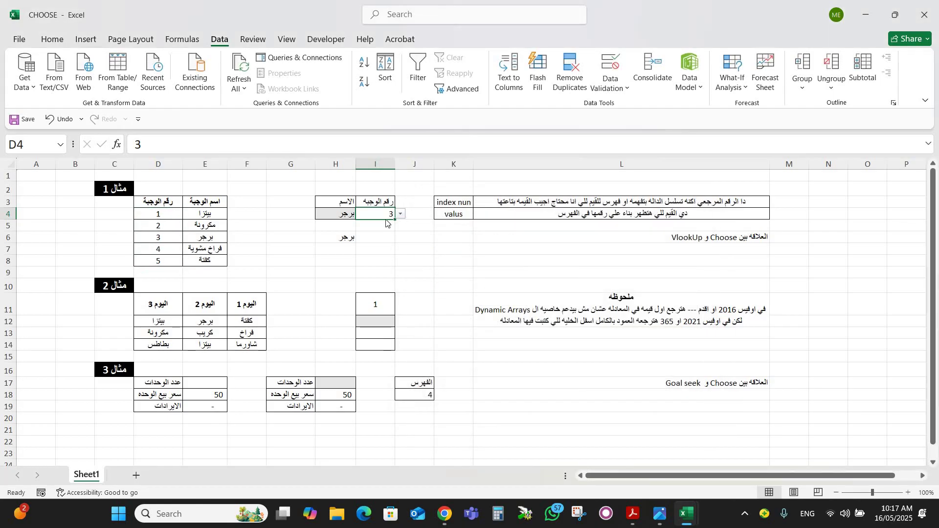
- Choose meal number 1 from the dropdown list in I4 and compare the formulas in H4 and H6
left_click(401, 214)
left_click(379, 224)
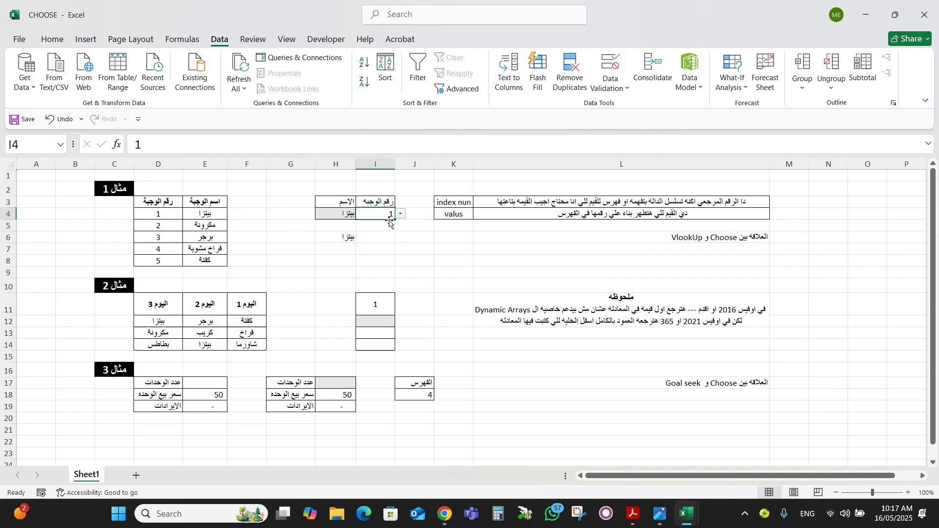
left_click(341, 213)
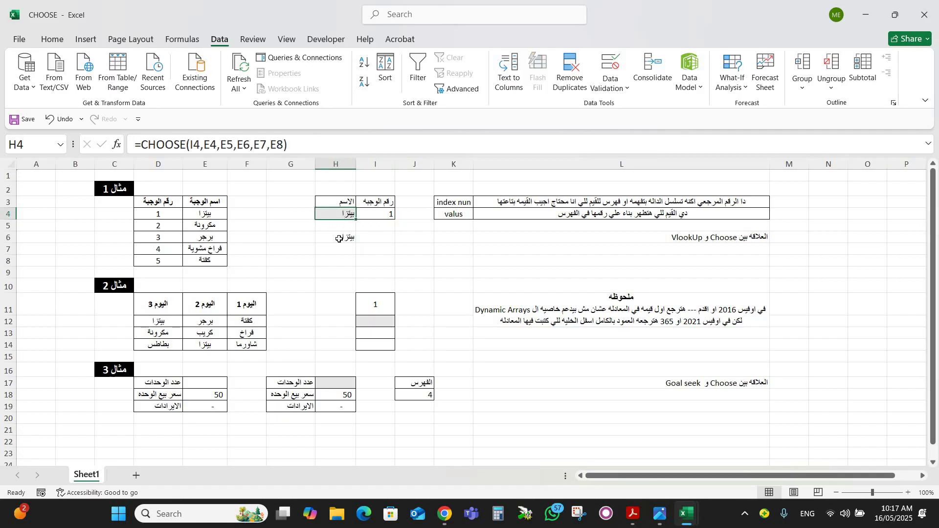
left_click(339, 239)
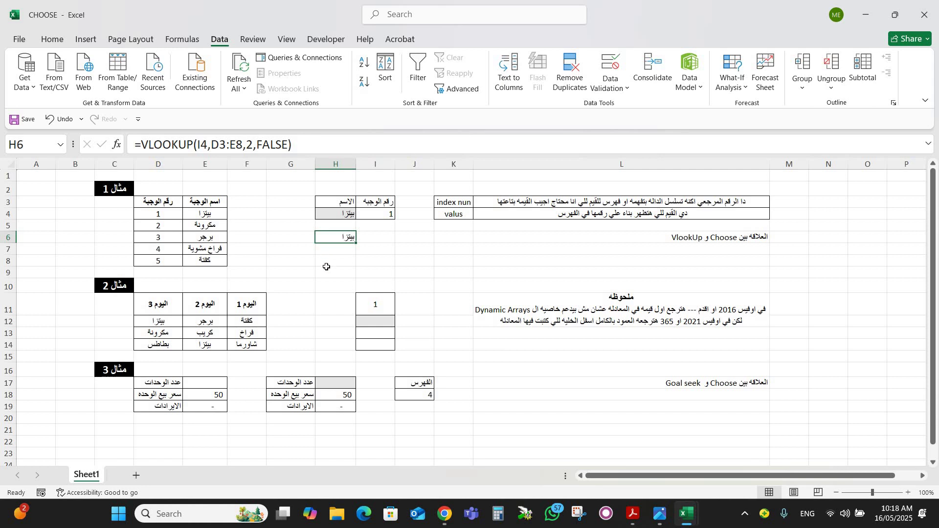
- In I12, enter a CHOOSE formula with I11 as the index and the day 1 meals F12:F14 as the first value
left_click(372, 321)
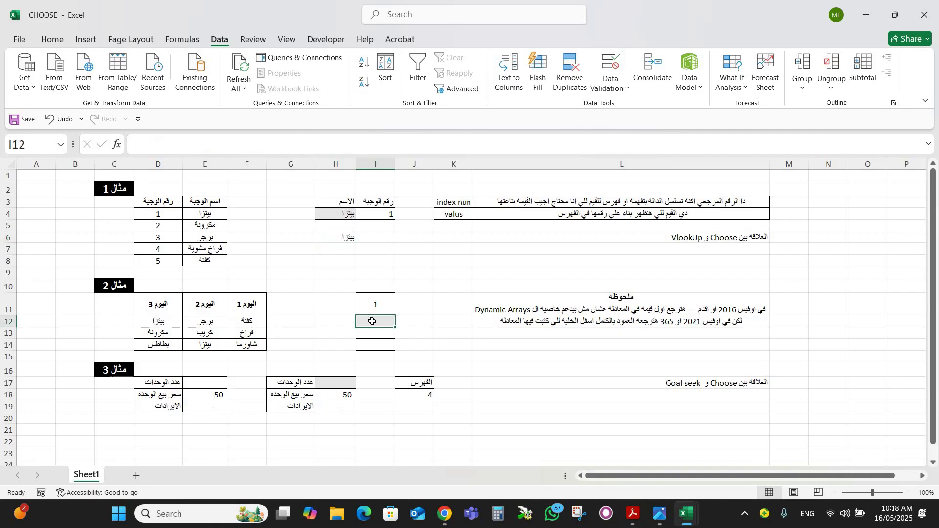
type("=")
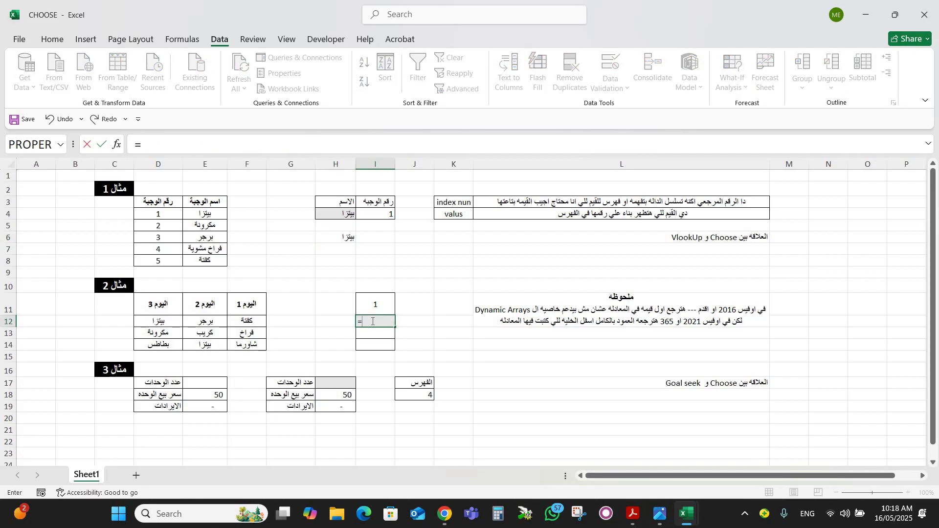
type("c")
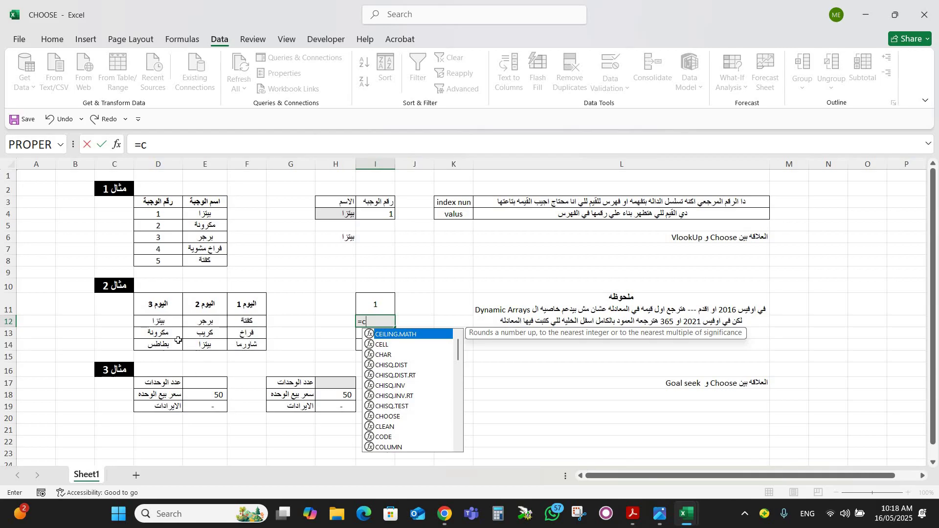
type("h")
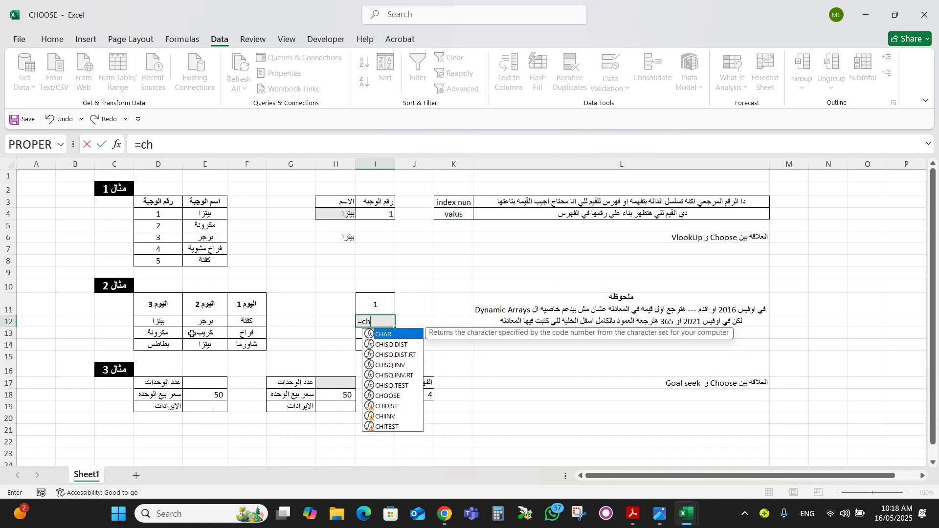
type("oo")
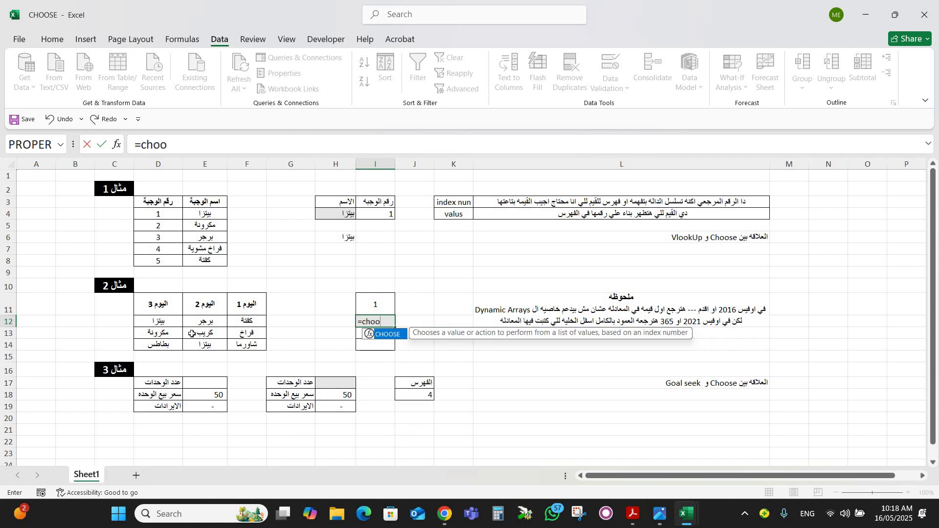
double_click(391, 335)
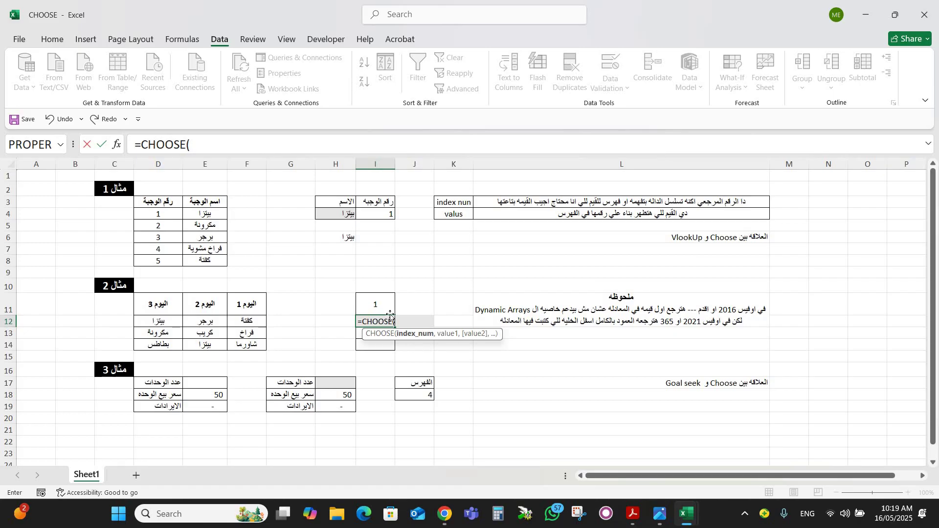
left_click(378, 304)
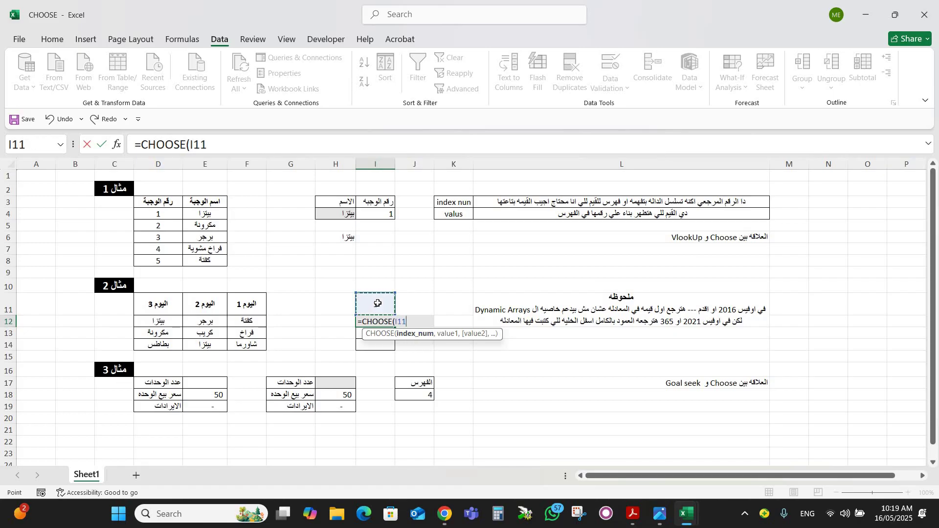
type(",")
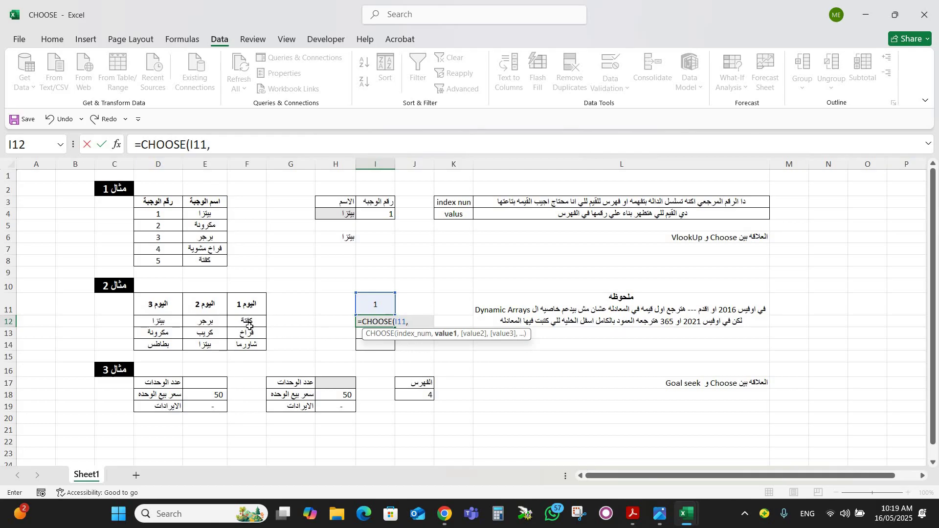
left_click_drag(249, 321, 251, 345)
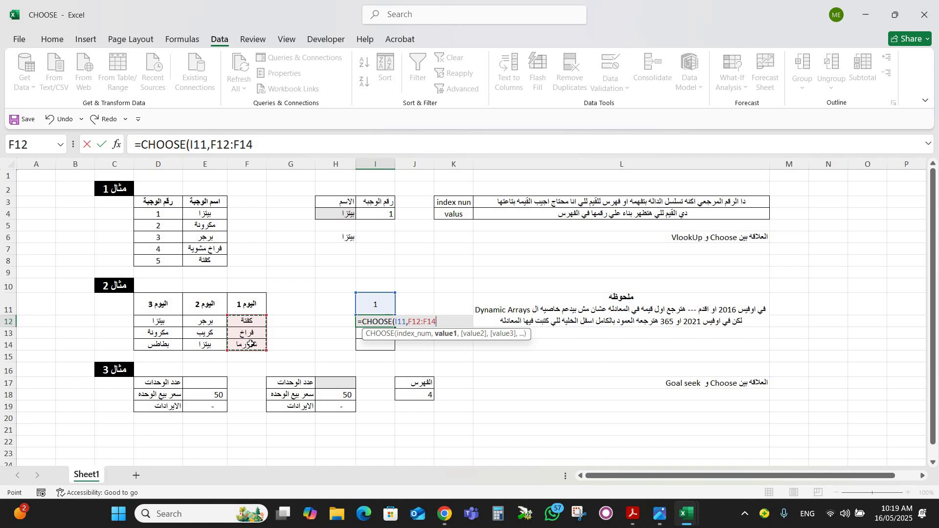
key("alt+F4")
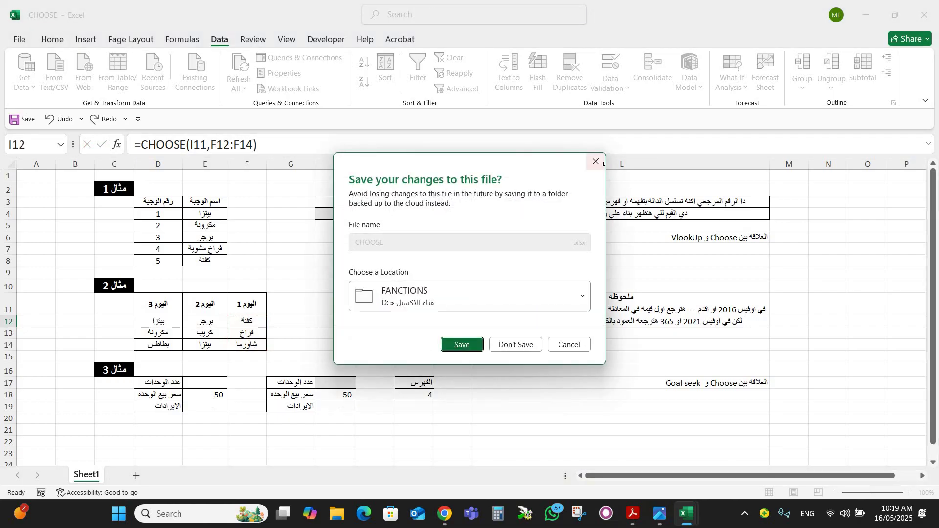
left_click(596, 162)
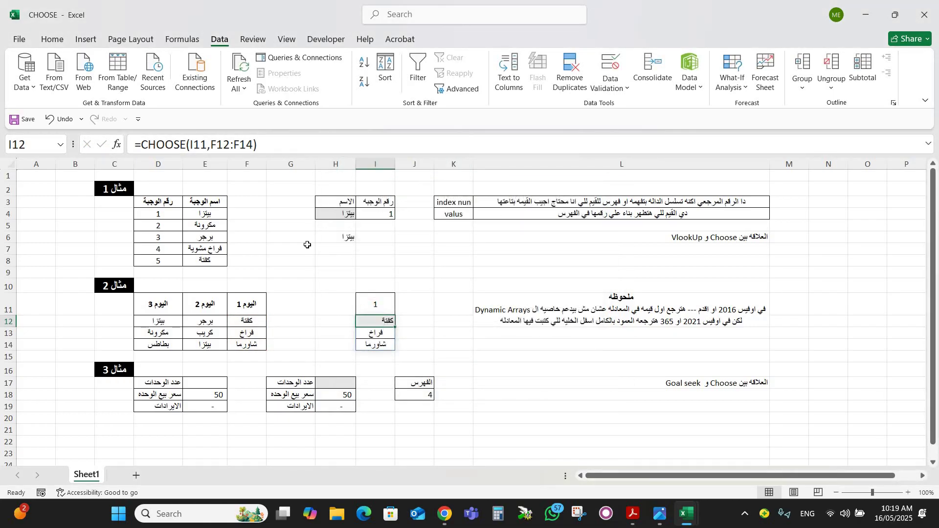
- Make the first value range in the I12 formula absolute as $F$12:$F$14
left_click(224, 150)
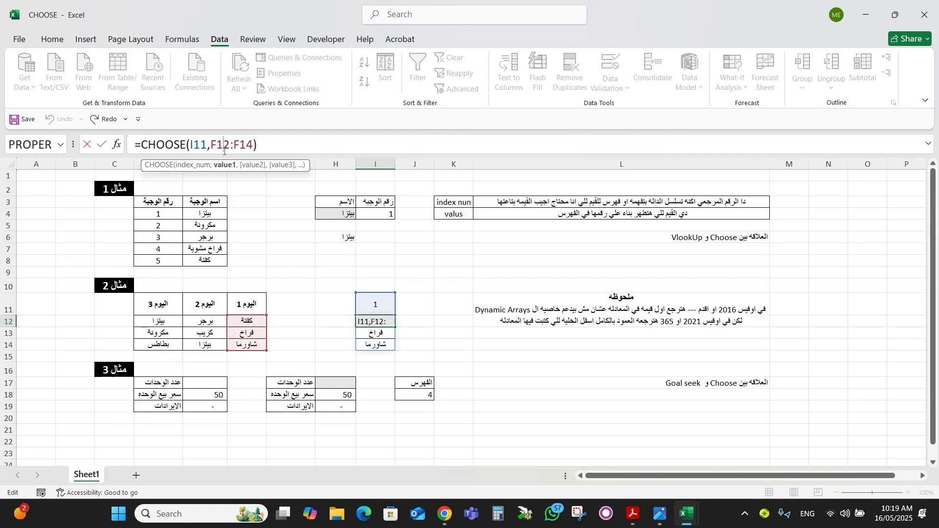
key("F4")
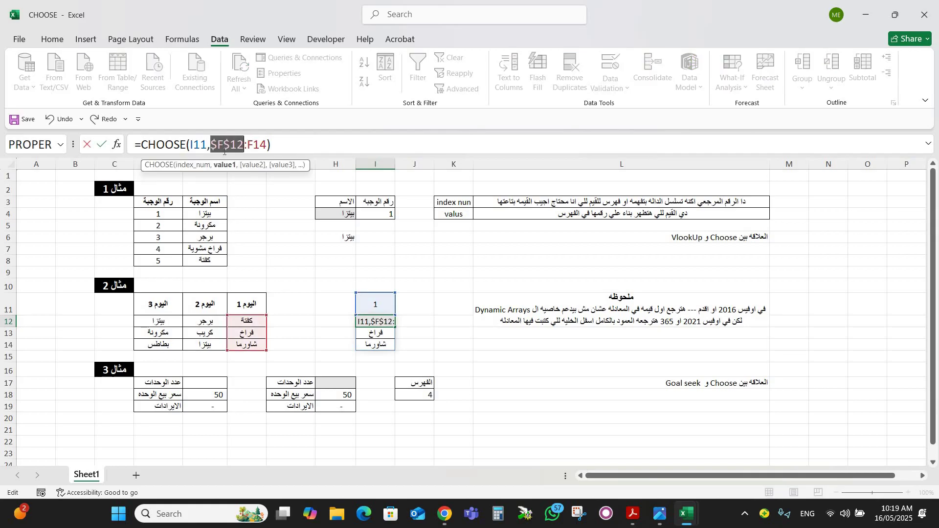
left_click(259, 146)
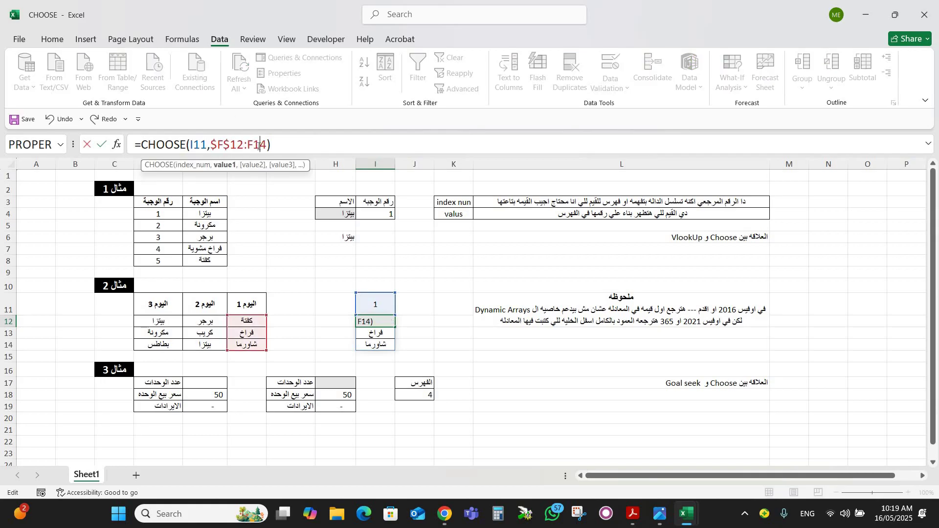
key("F4")
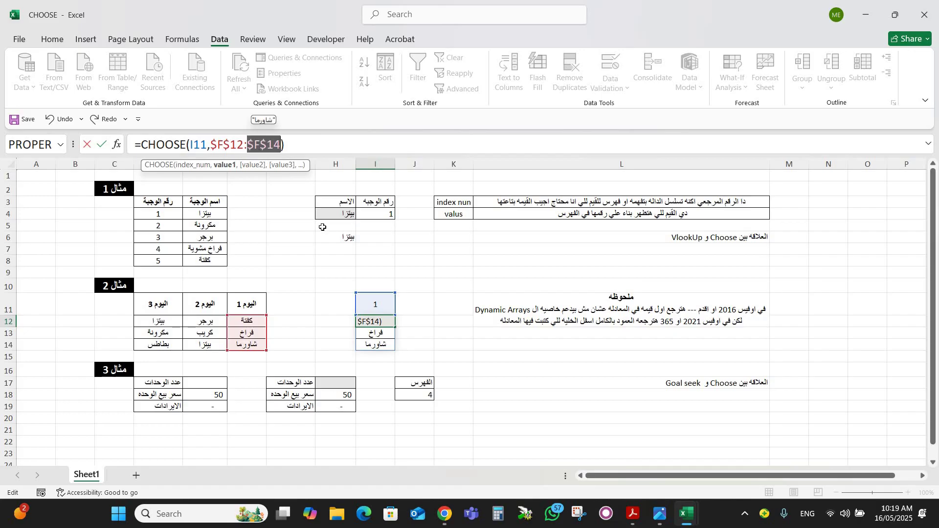
- Complete the CHOOSE formula in I12 with the absolute ranges $E$12:$E$14 and $D$12:$D$14 as the second and third values
left_click(282, 144)
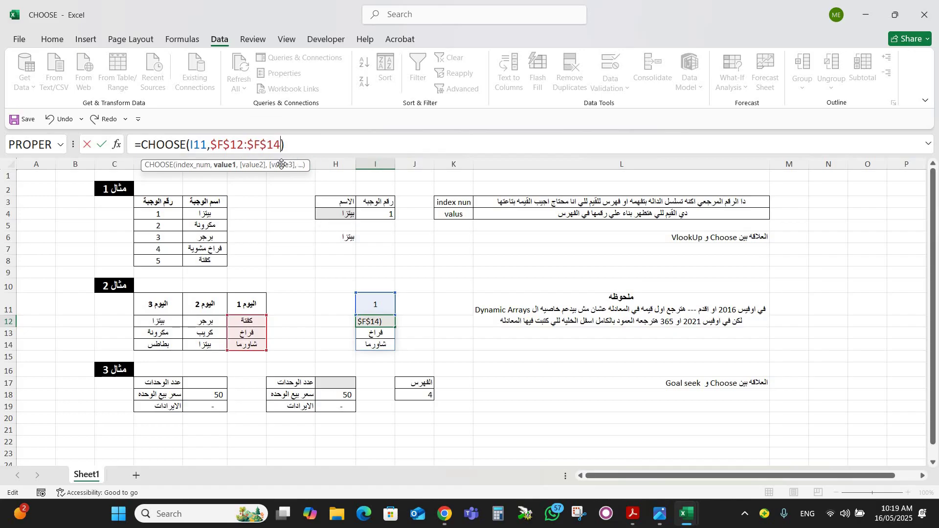
type(",")
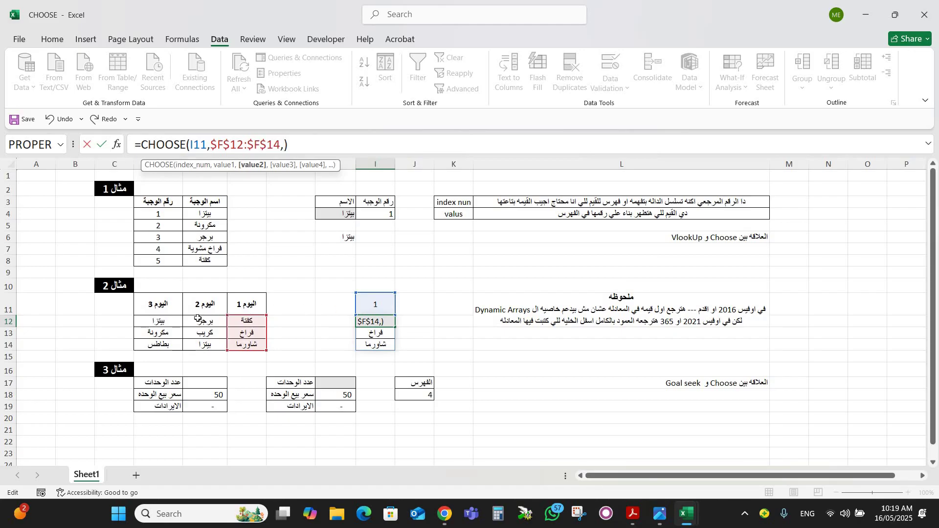
left_click_drag(198, 323, 196, 345)
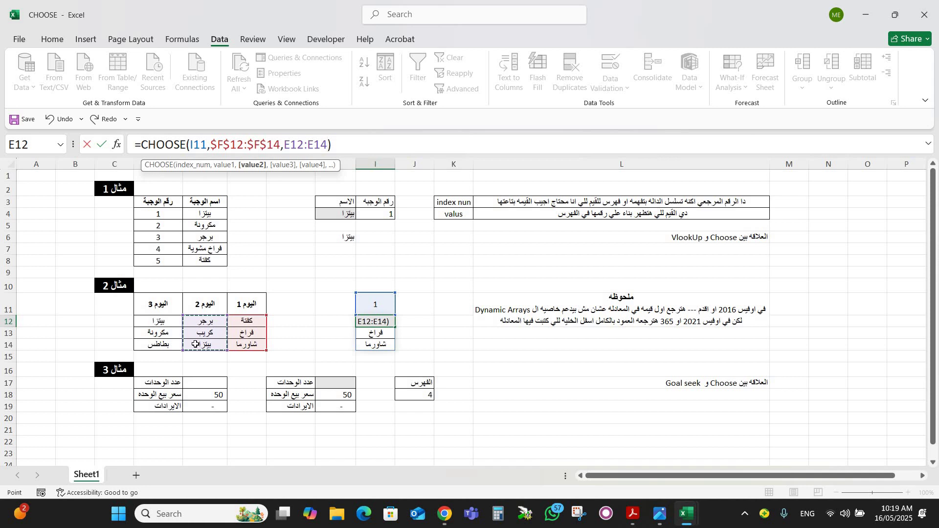
key("F4")
type(",")
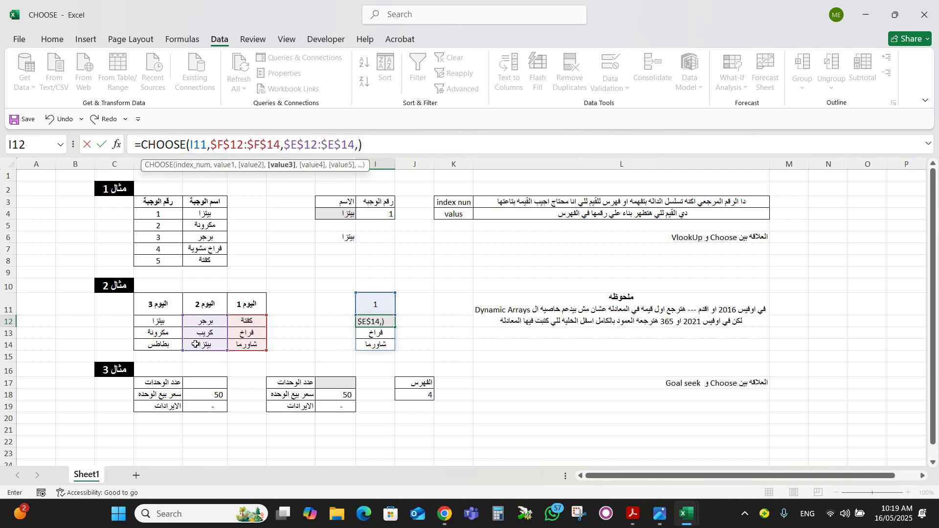
left_click_drag(155, 326, 152, 345)
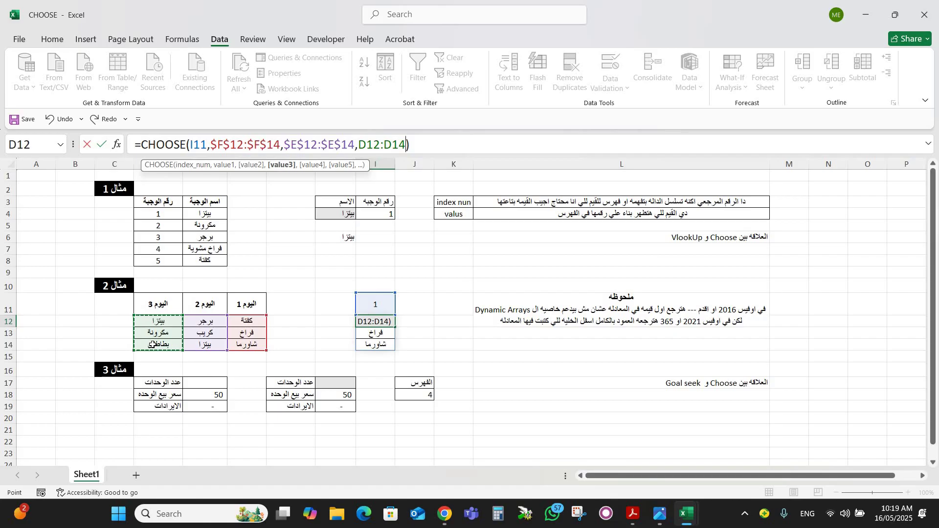
key("F4")
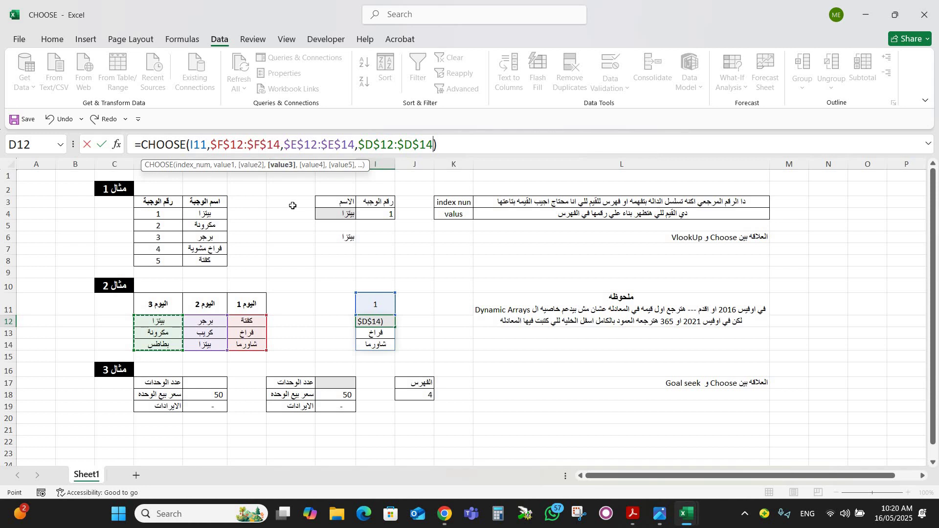
key("Return")
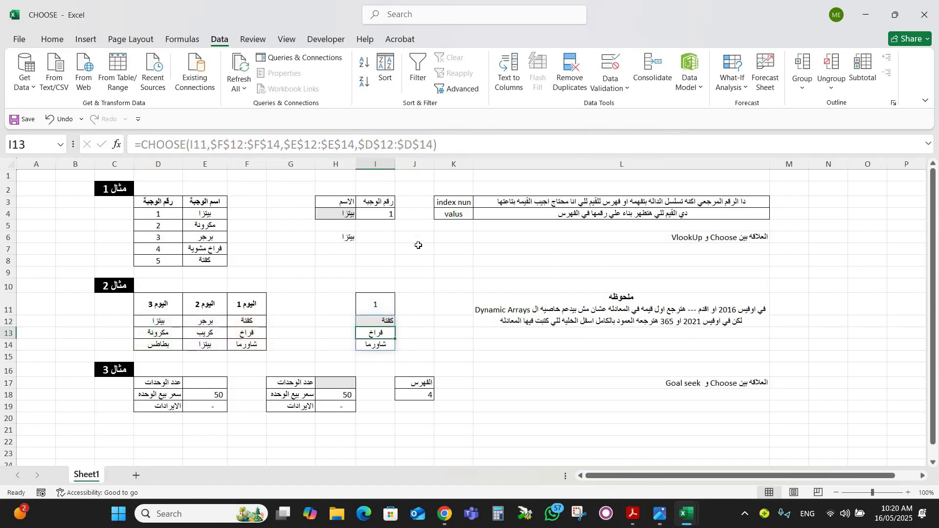
- Test the CHOOSE formula by setting the day number in I11 to 2 and then to 3
left_click(377, 308)
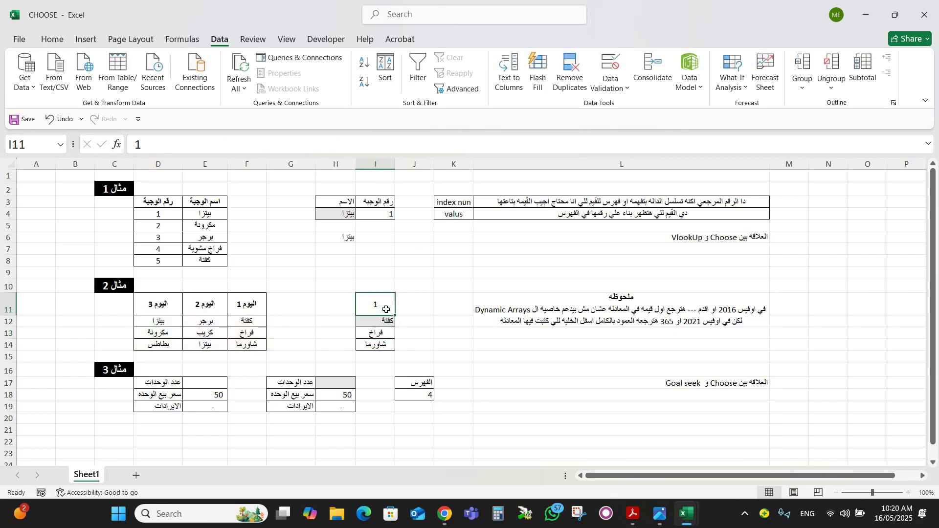
type("2")
key("Return")
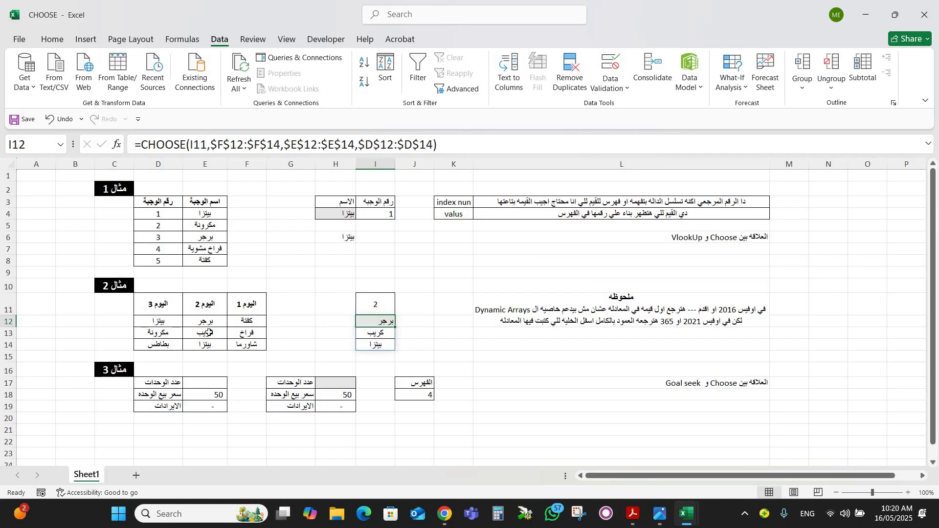
left_click(382, 307)
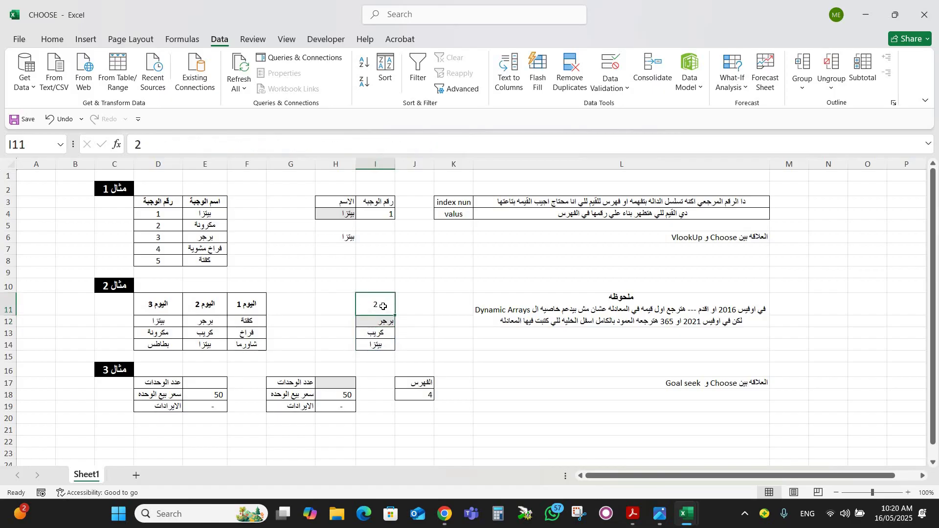
type("3")
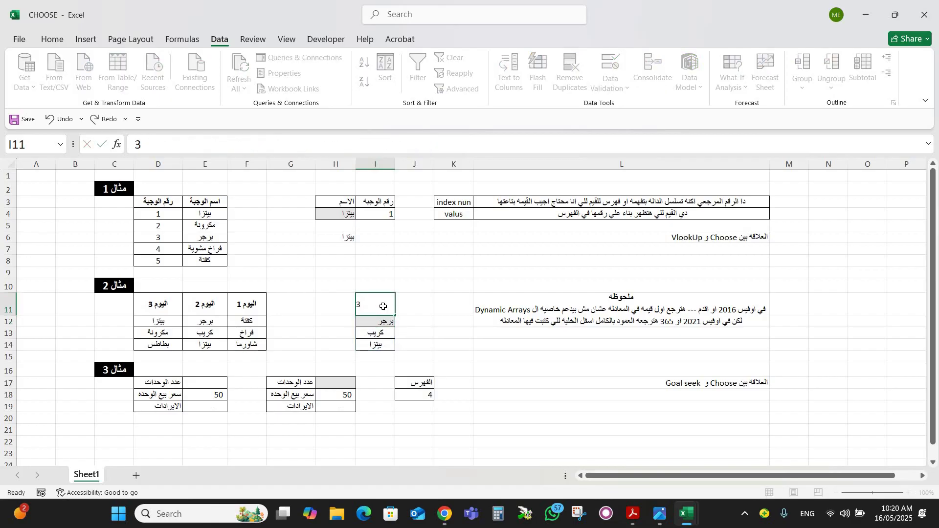
key("Return")
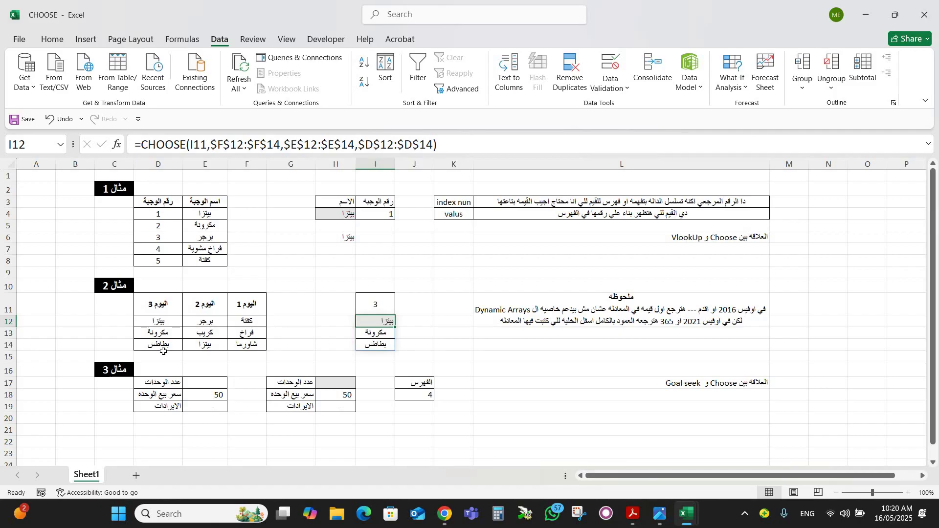
- Fill the CHOOSE formula from I12 across to K12
left_click(382, 305)
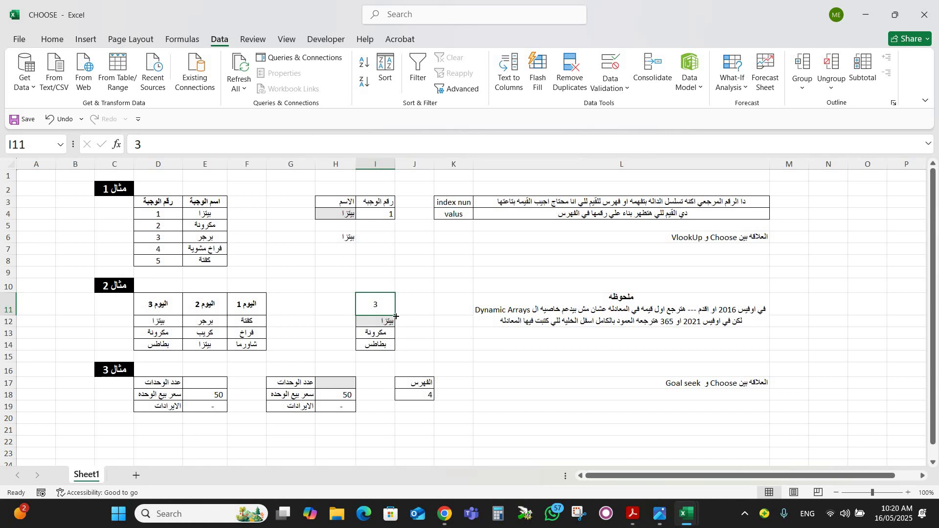
left_click(380, 322)
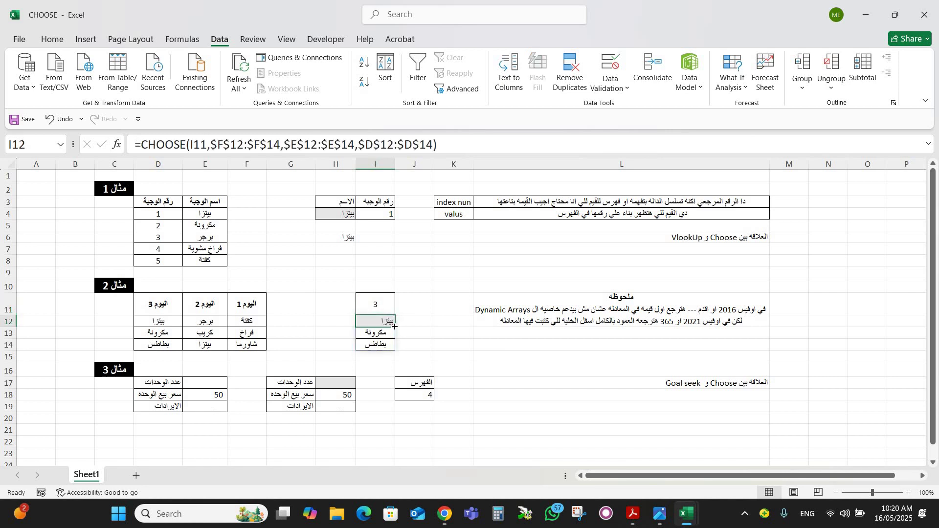
left_click_drag(395, 327, 458, 328)
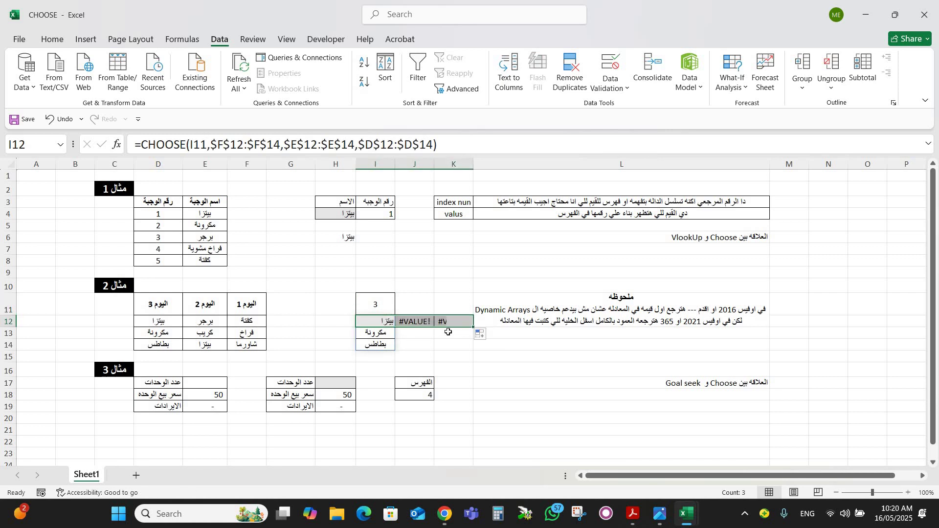
- Enter the day numbers 2 in J11 and 1 in K11 above the copied formulas
left_click(415, 300)
type("2")
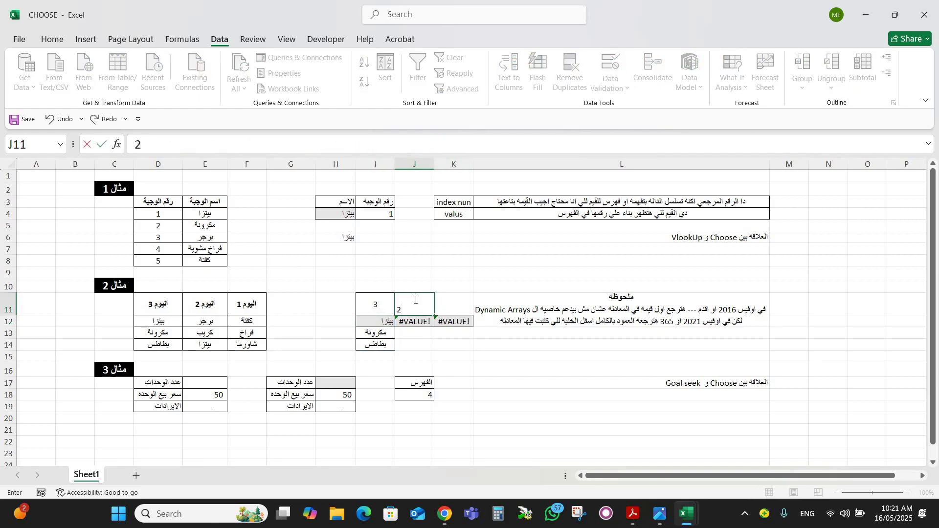
key("Return")
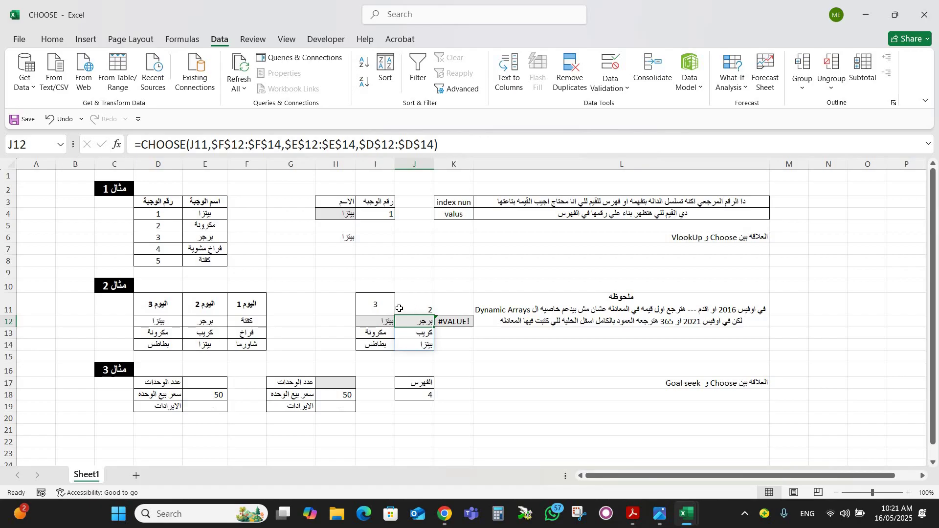
left_click_drag(399, 309, 389, 308)
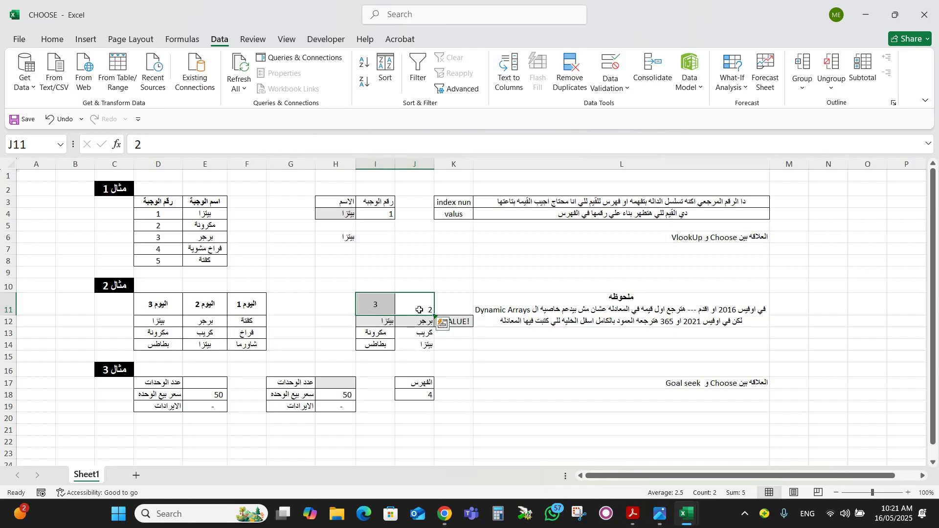
left_click(377, 309)
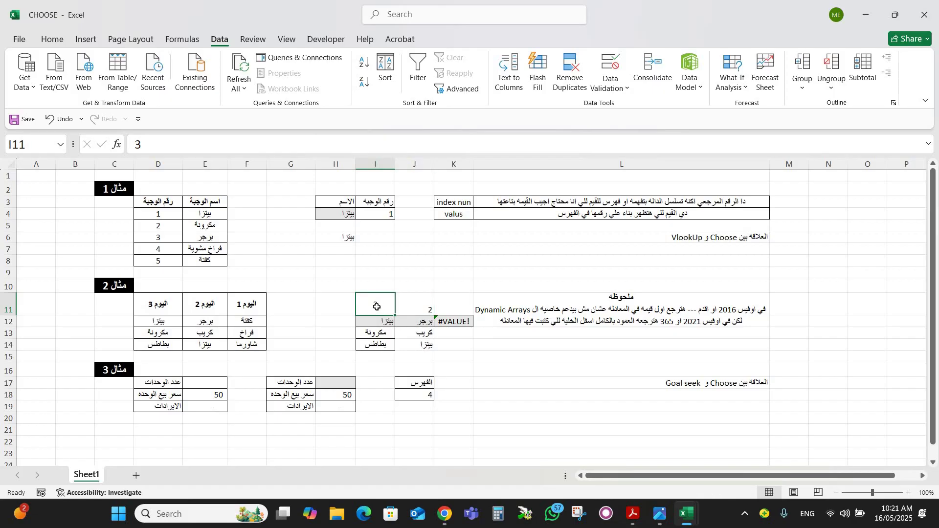
left_click_drag(378, 305, 431, 311)
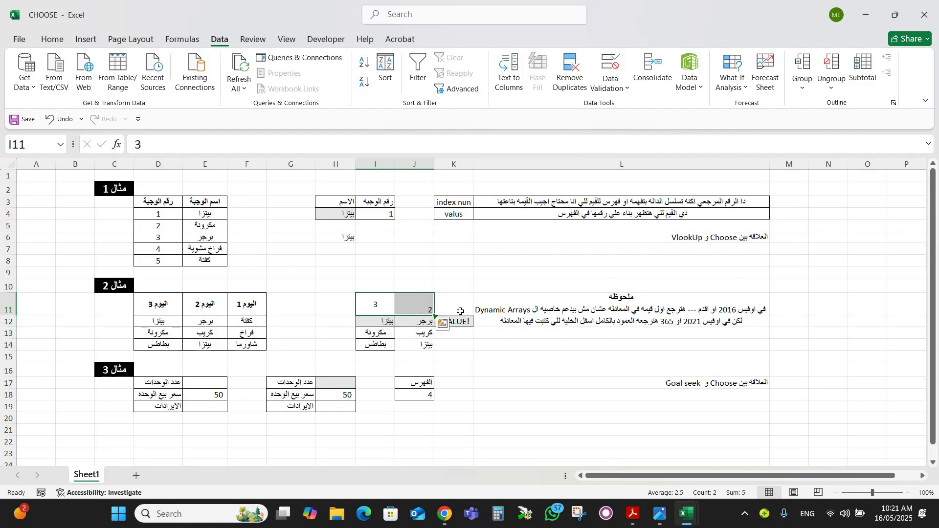
left_click(460, 311)
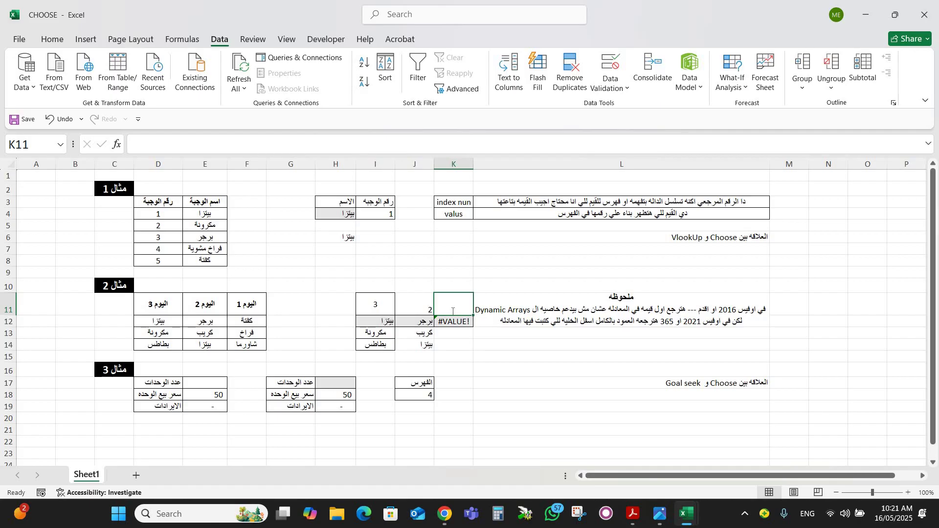
type("1")
key("Return")
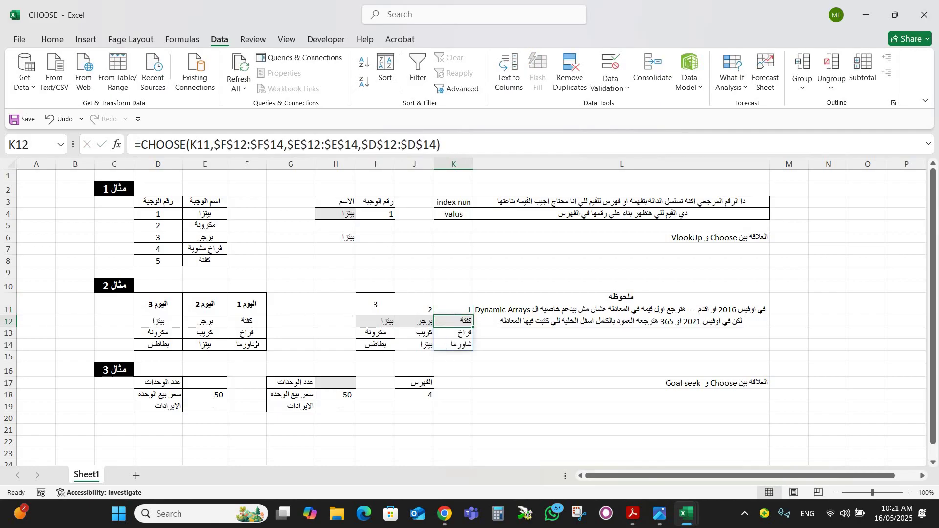
- Examine the dynamic arrays note in L11 and compare the I12 formula and its spilled cells with the day 3 meals in D12:D14
left_click(531, 319)
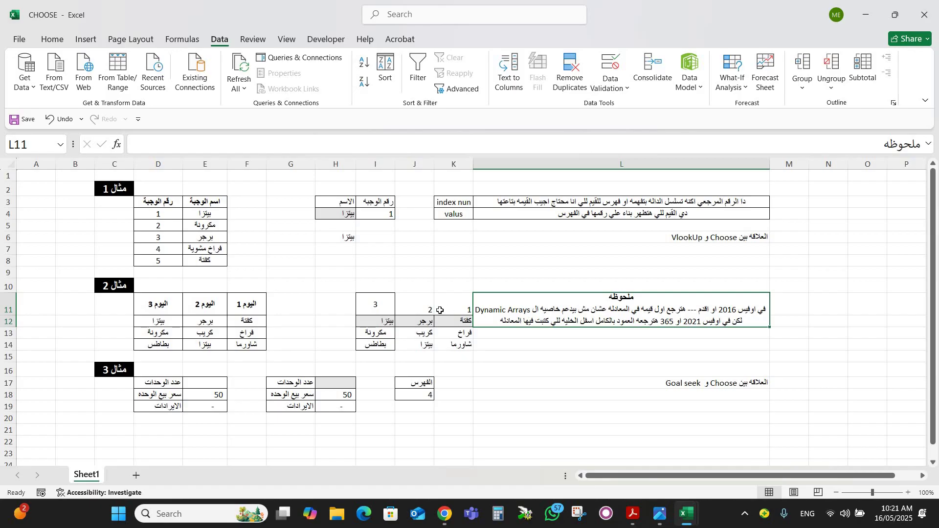
double_click(375, 324)
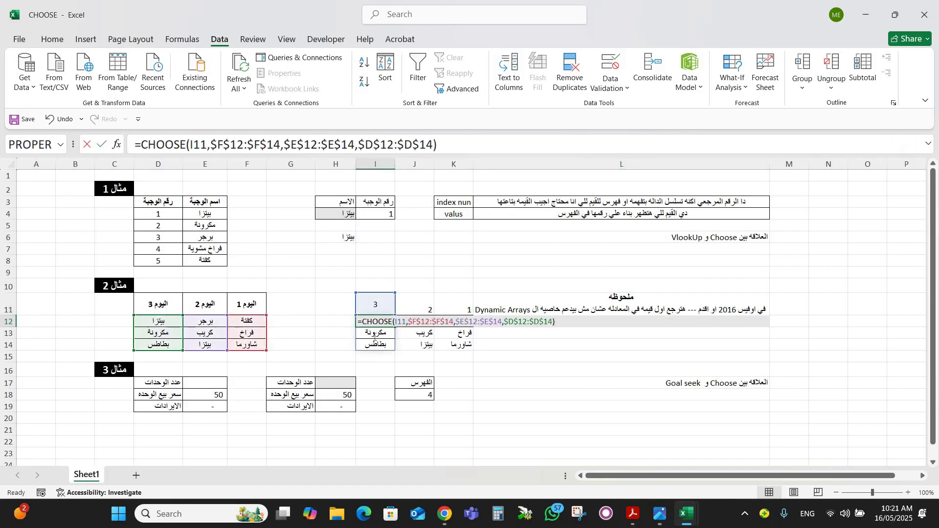
left_click(373, 336)
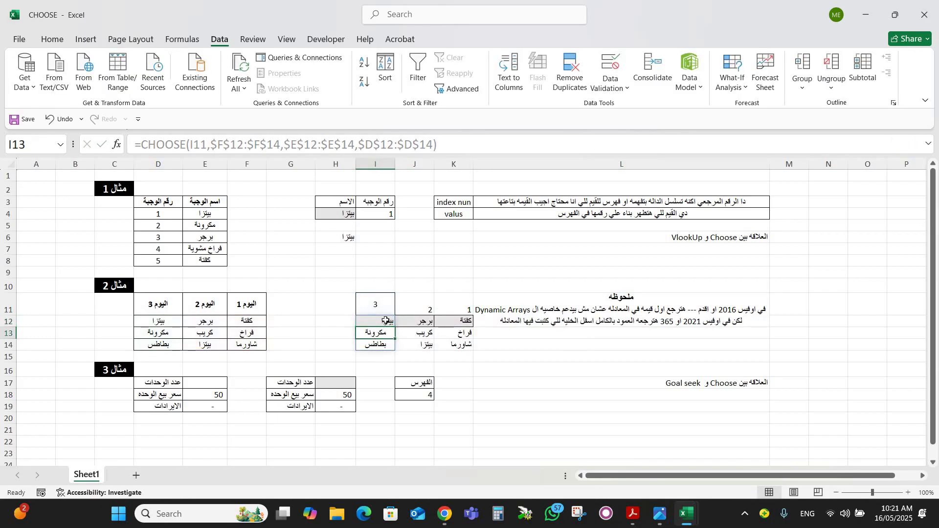
left_click(384, 323)
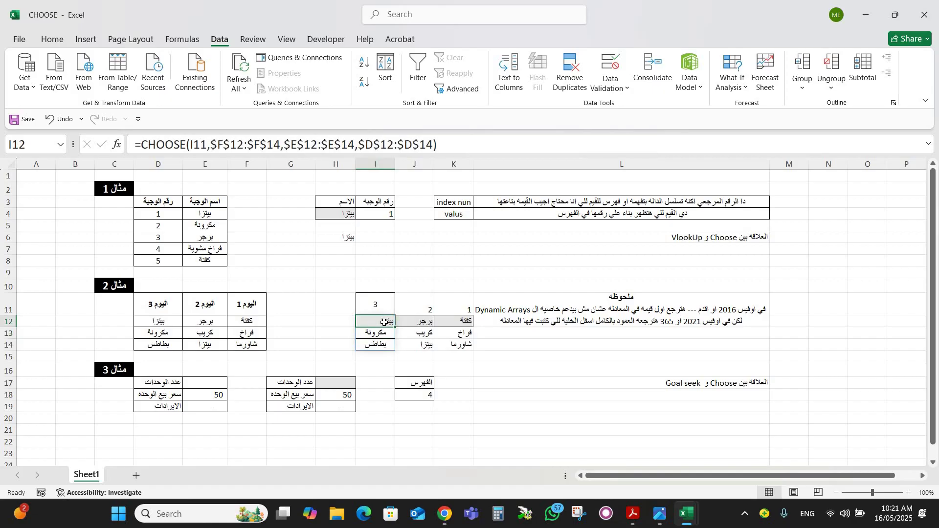
left_click(153, 321)
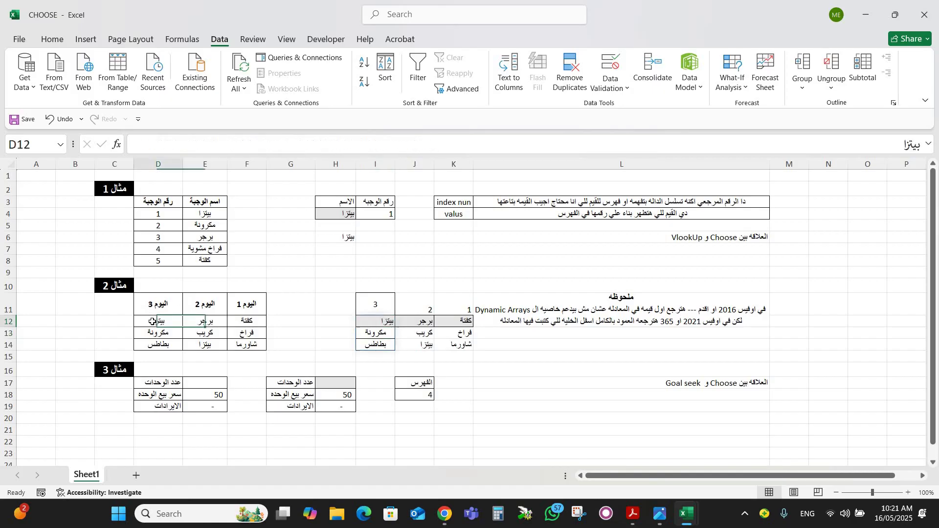
left_click(373, 306)
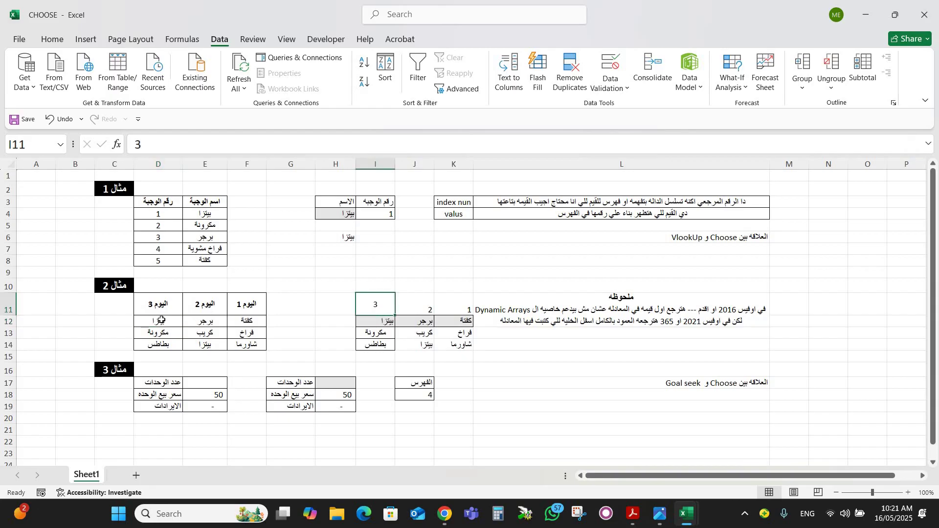
left_click_drag(158, 322, 160, 345)
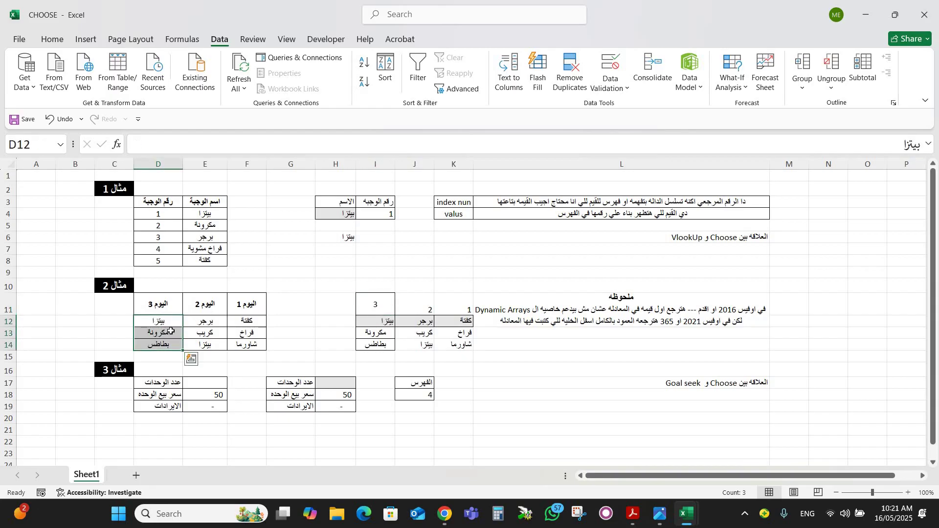
left_click(378, 323)
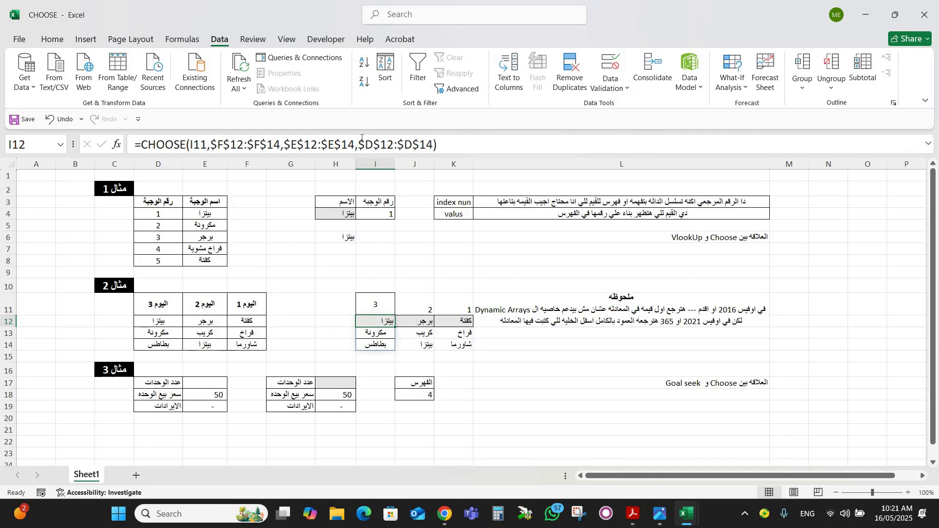
left_click_drag(358, 145, 434, 145)
key("Return")
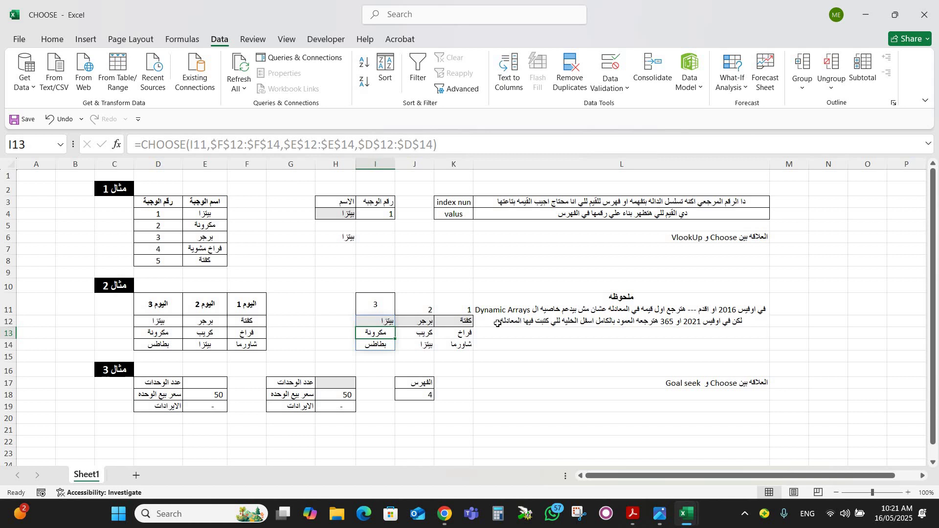
left_click(378, 324)
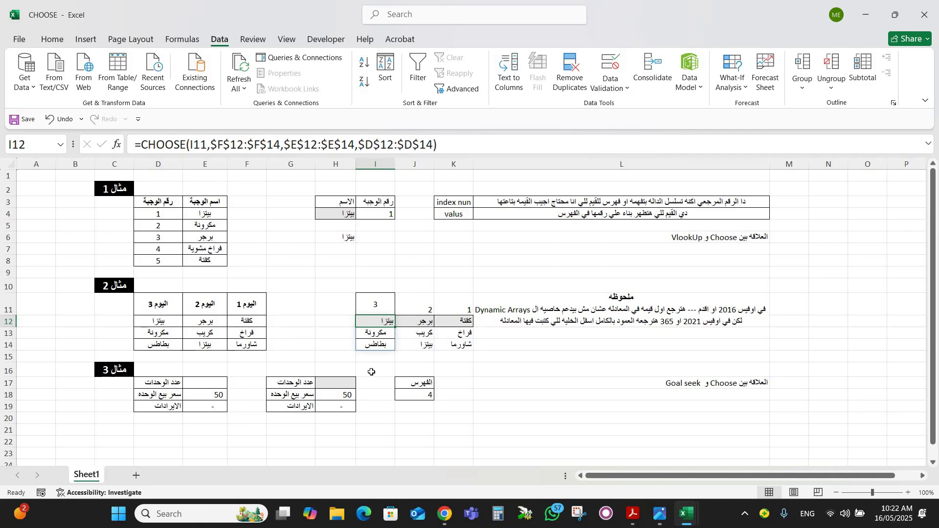
key("Down")
- Review the units, unit price and revenue rows in the example 3 table at G17:H19
left_click(322, 336)
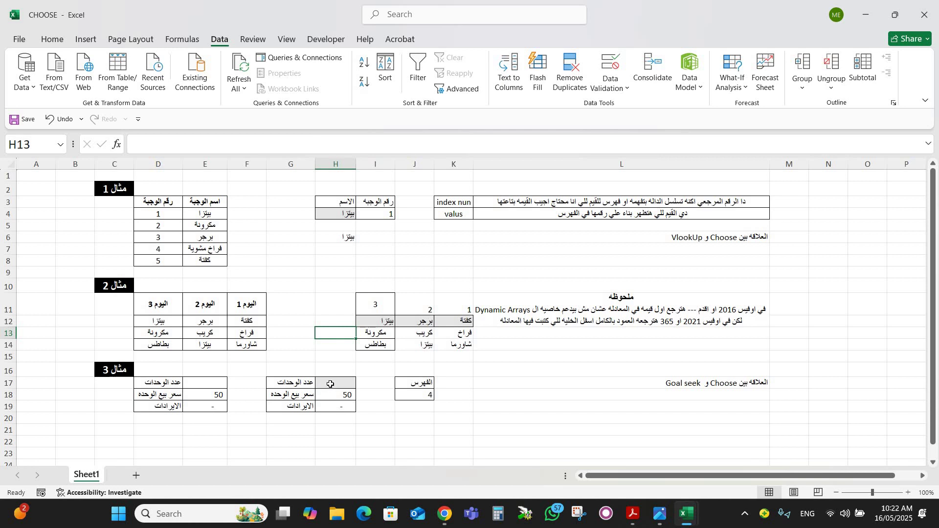
left_click(331, 385)
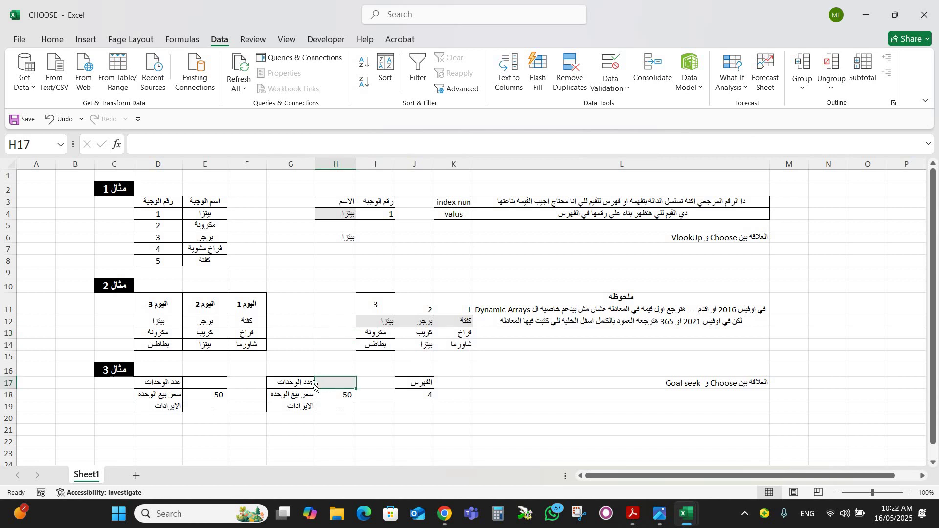
left_click_drag(295, 383, 293, 407)
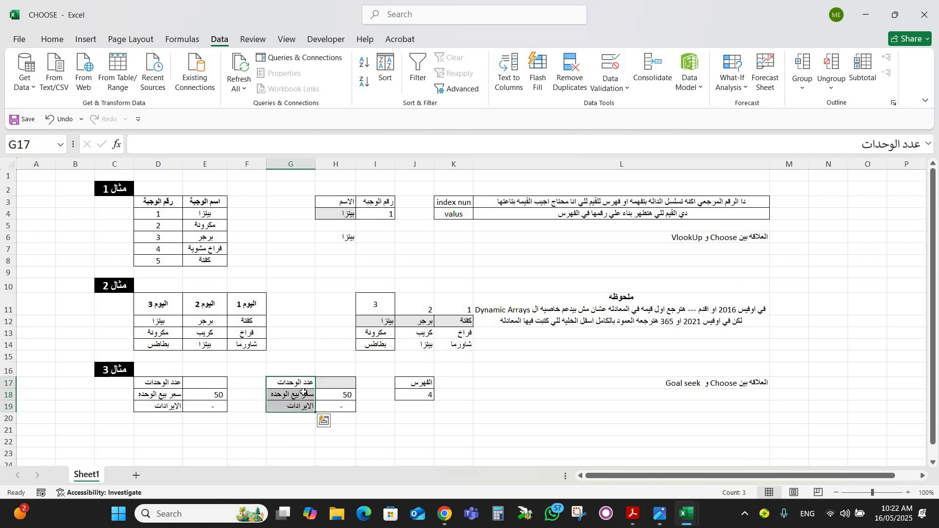
- Examine the row labels in G17 and G19, the revenue formula in H19 and the index number in J18
left_click(300, 381)
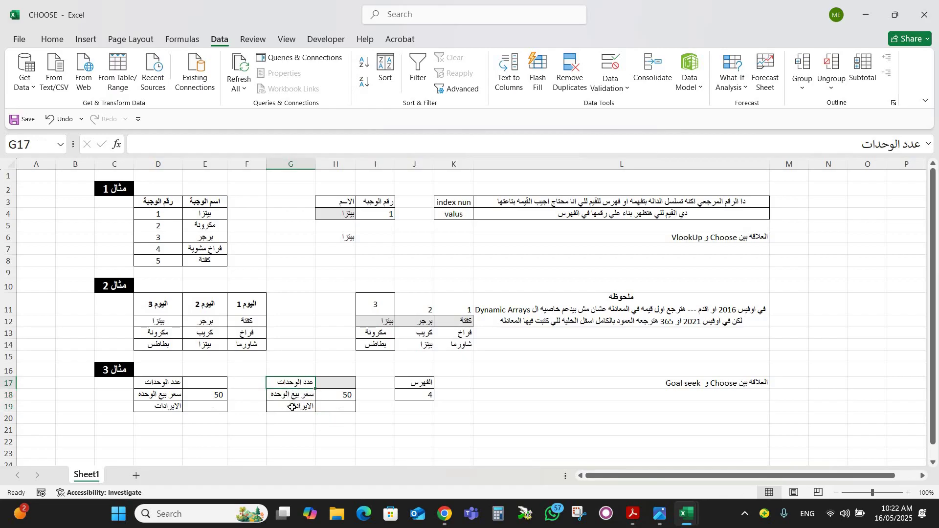
left_click(291, 407)
left_click(339, 407)
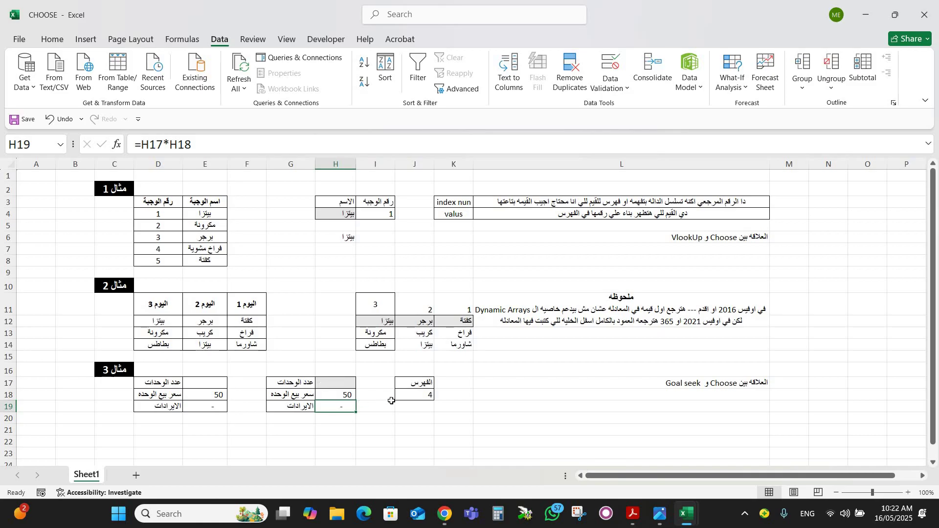
left_click(416, 396)
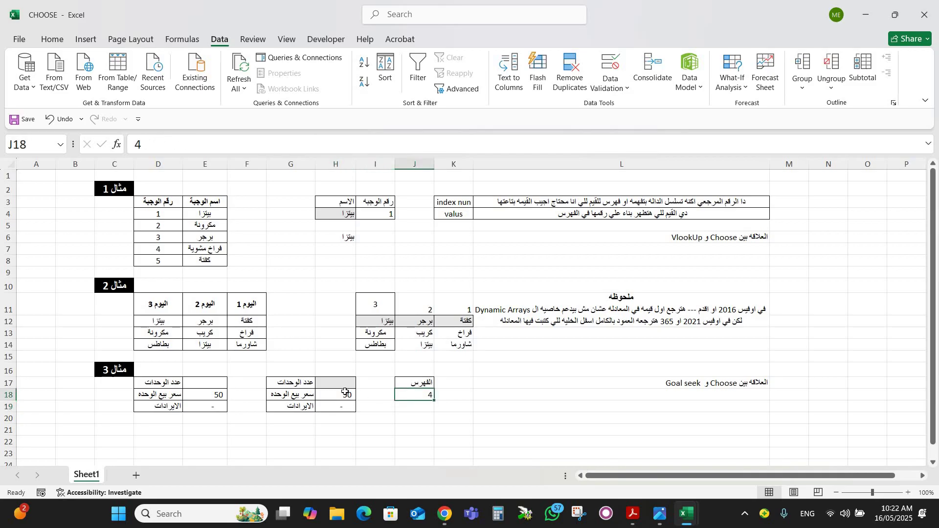
- Start a CHOOSE formula in the units cell H17 with J18 as its index number
left_click(336, 382)
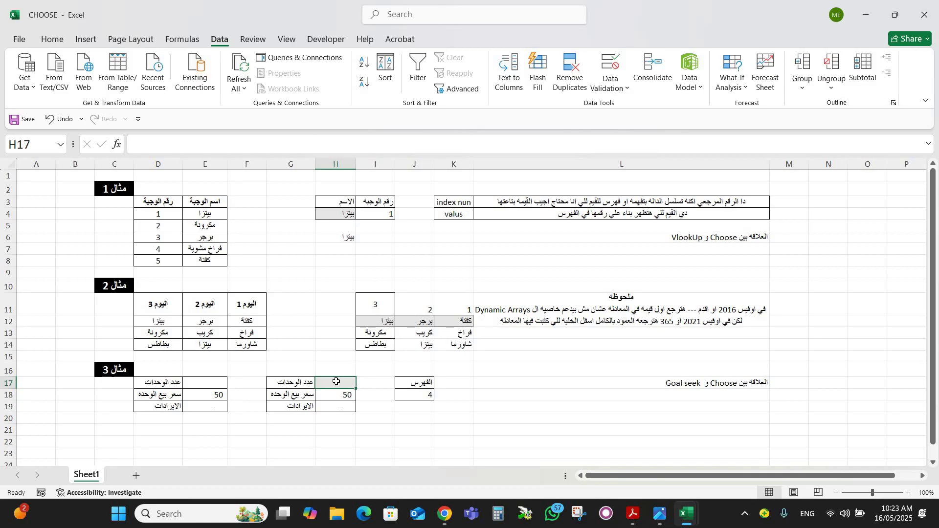
type("=c")
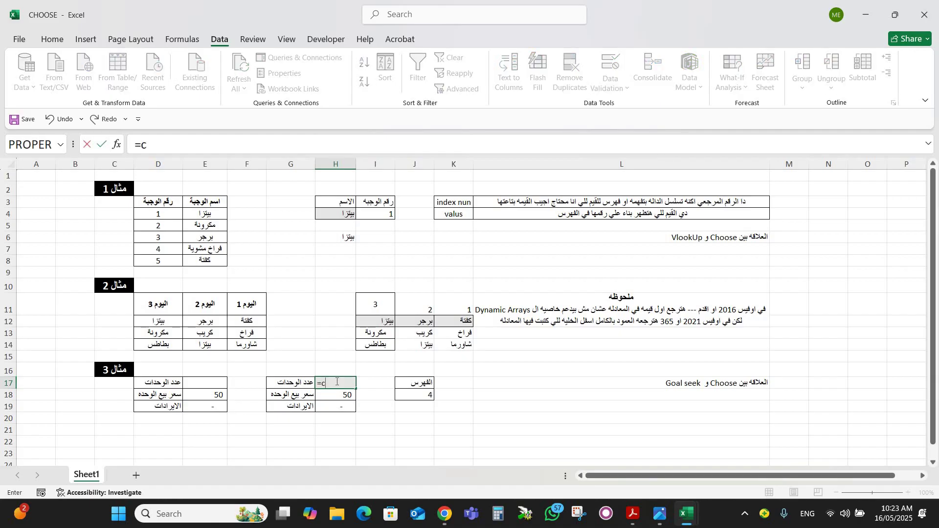
type("hoo")
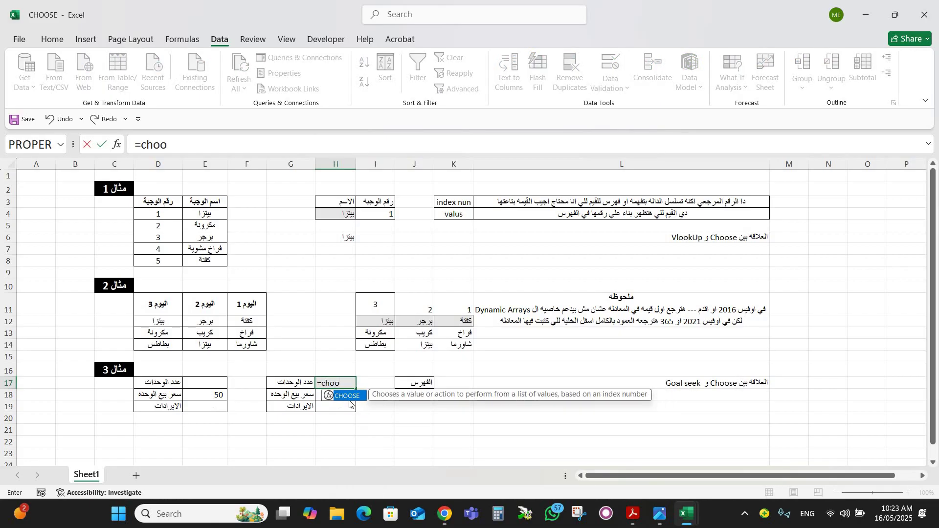
double_click(347, 396)
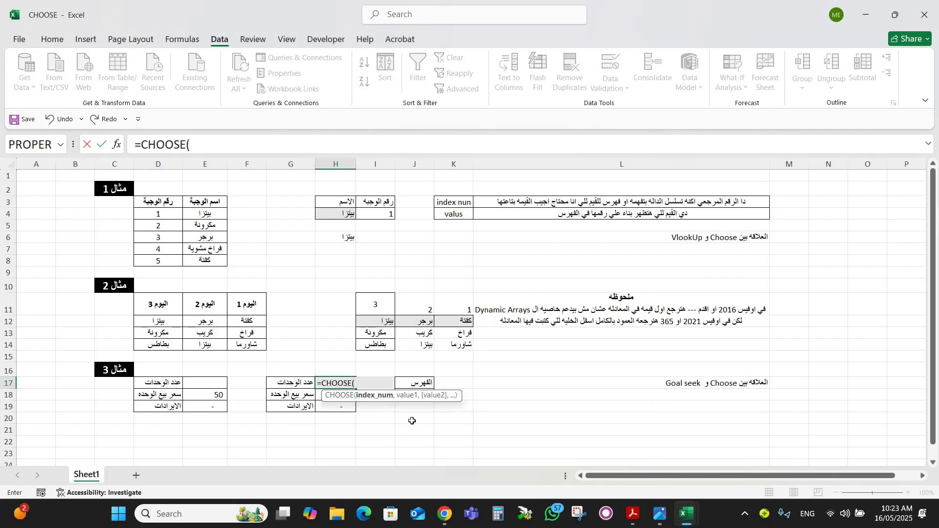
left_click(414, 416)
key("Up")
key("Up")
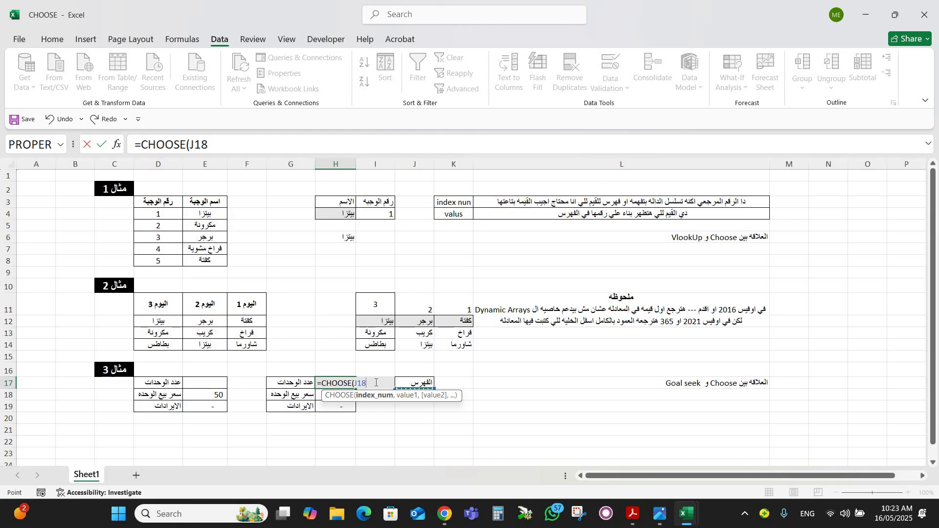
- Complete the H17 CHOOSE formula with the unit values 100, 200, 300 and 400
type(",")
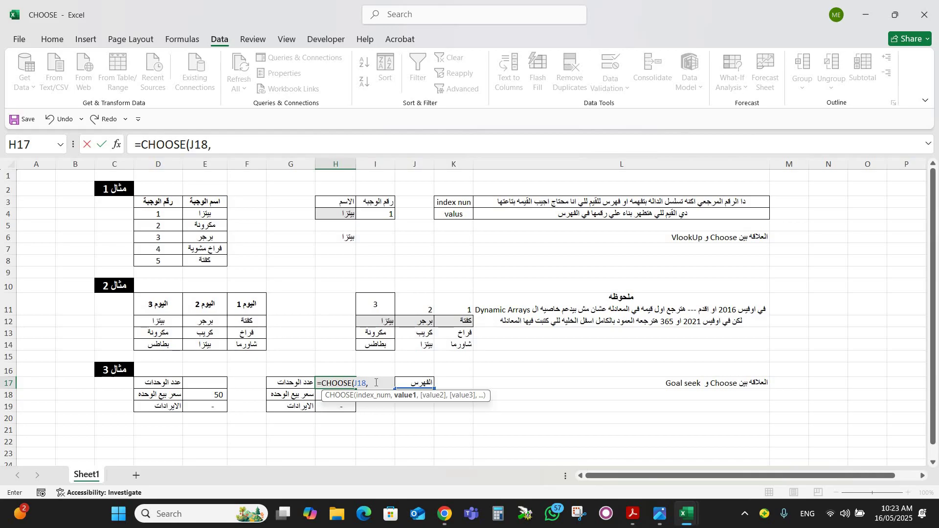
type("100,")
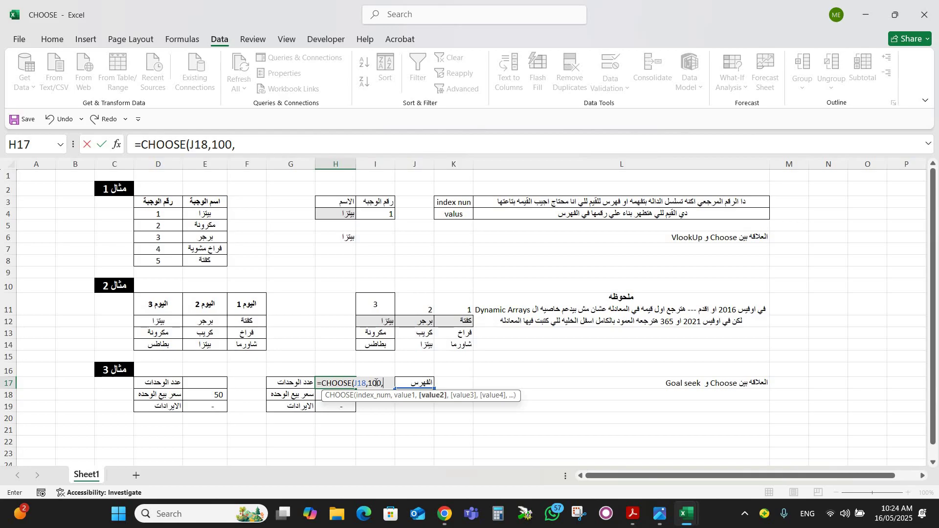
type("200")
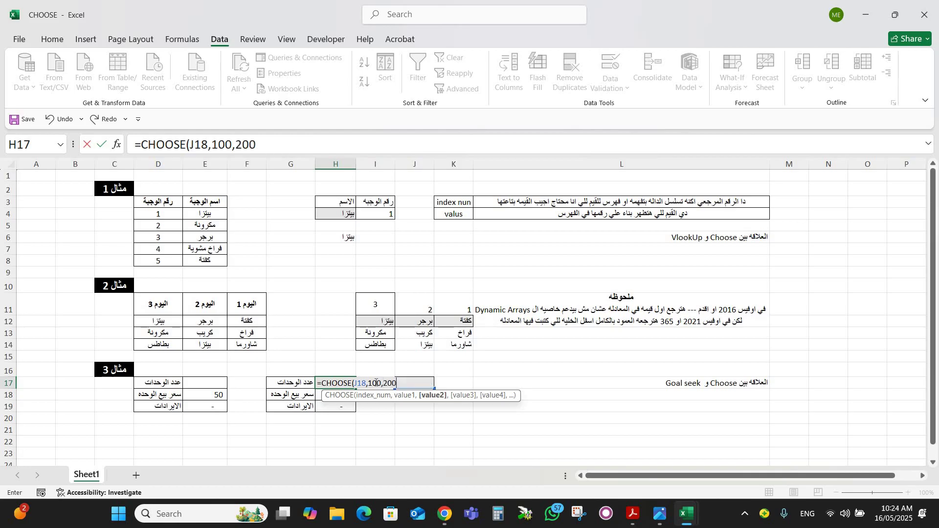
type(",")
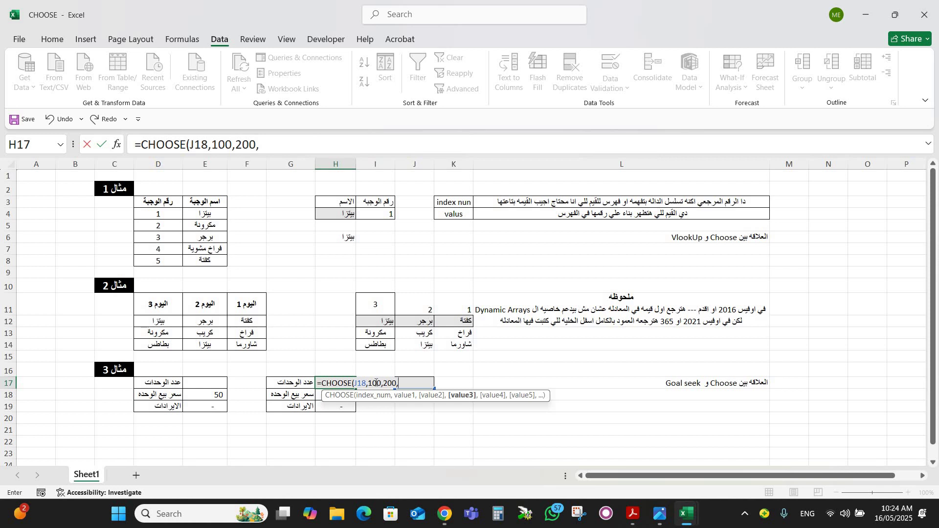
type("300,")
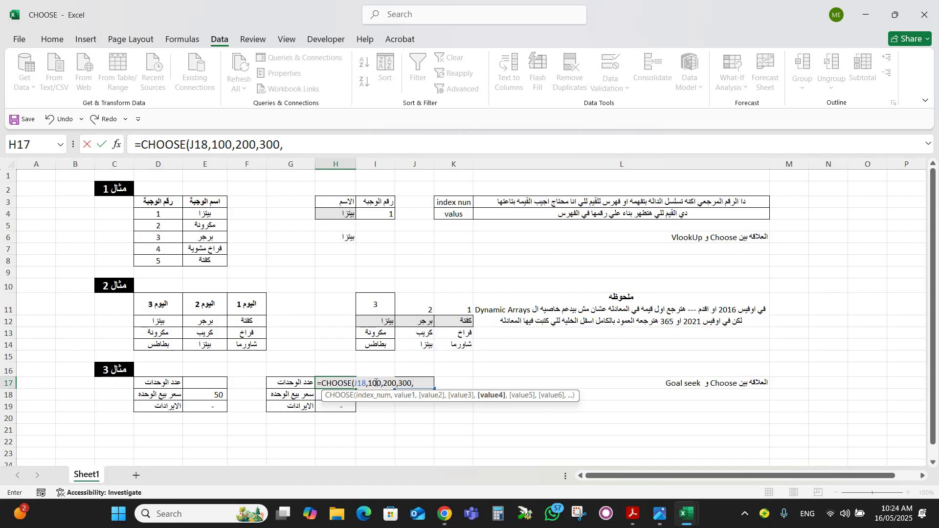
type("400")
key("Return")
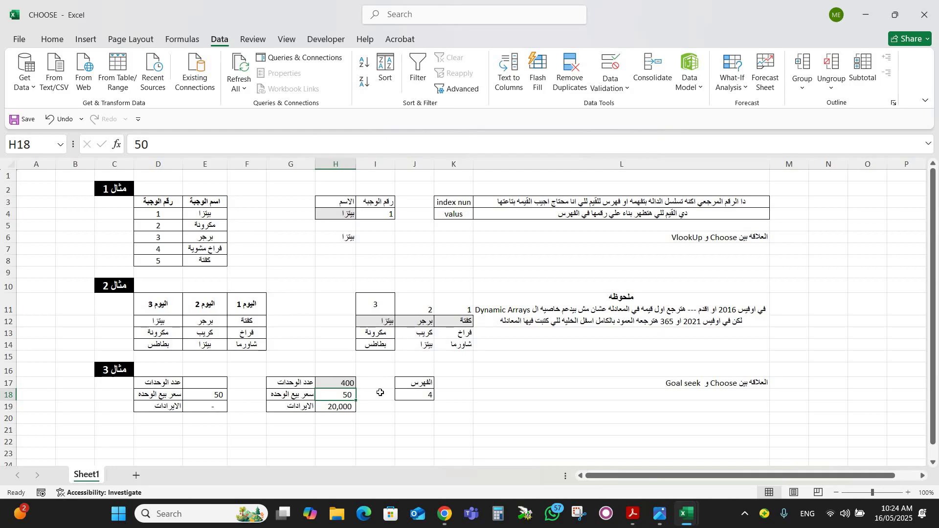
- Check the index in J18 against the CHOOSE formula in H17 and inspect the revenue formula in H19
left_click(419, 395)
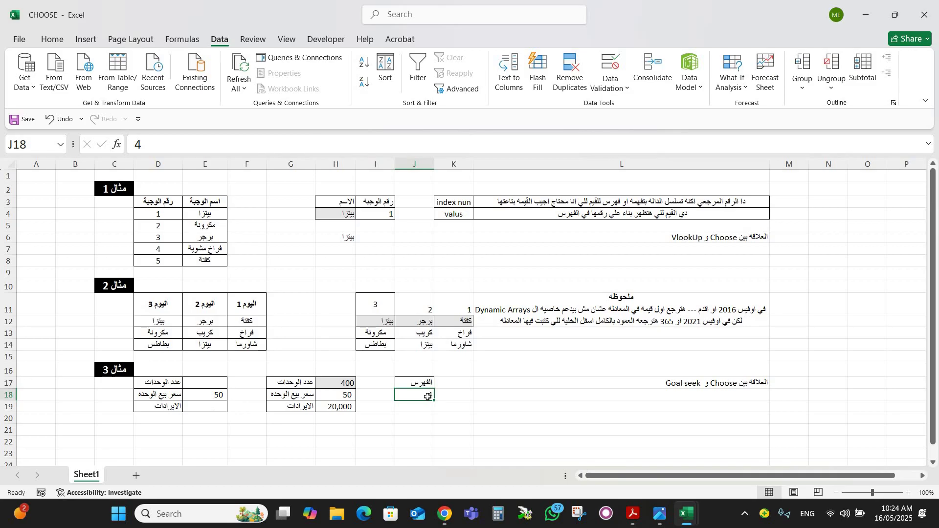
left_click(343, 382)
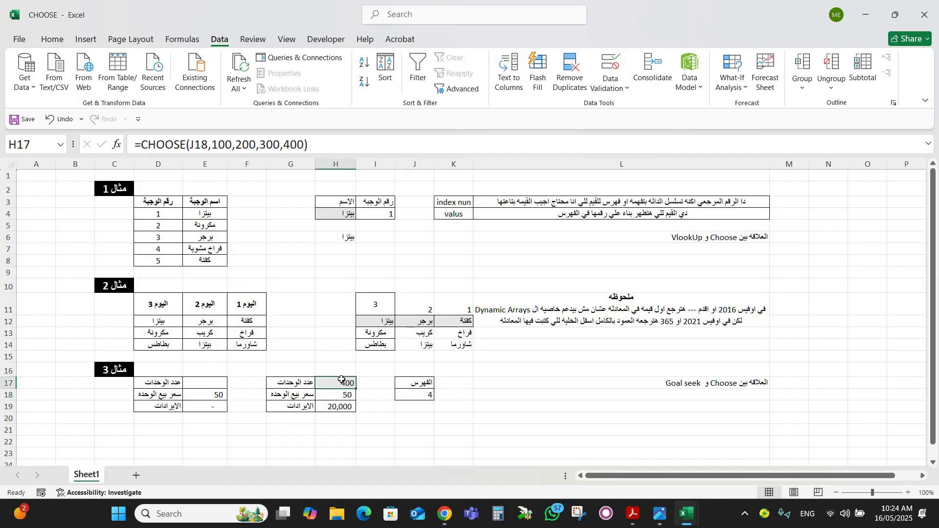
left_click(291, 147)
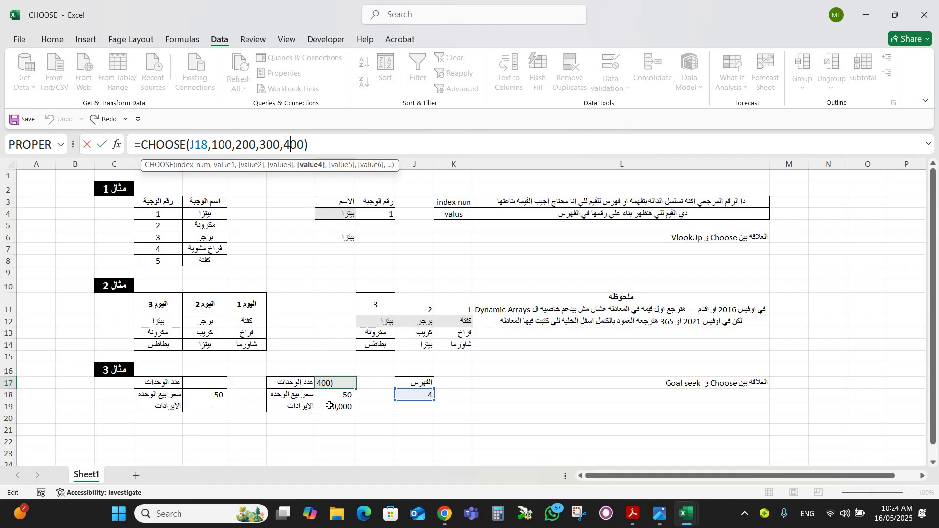
key("Return")
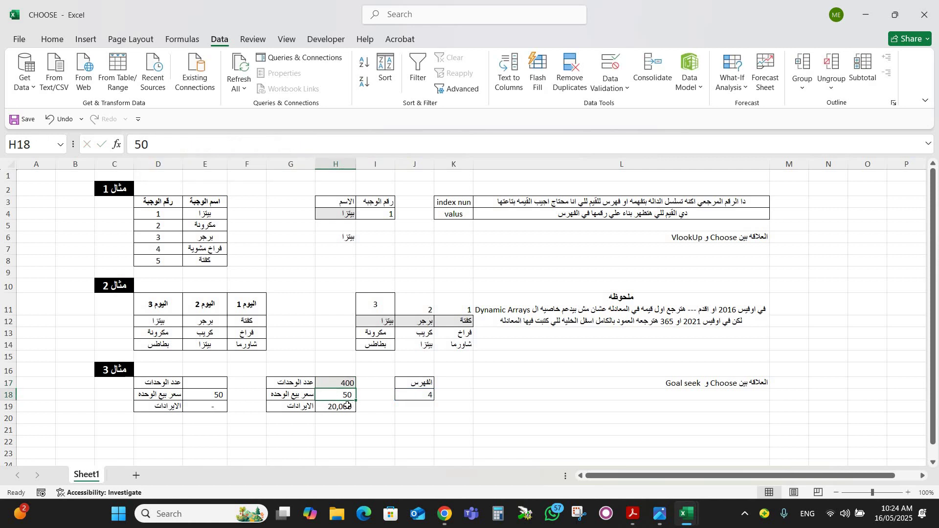
double_click(337, 406)
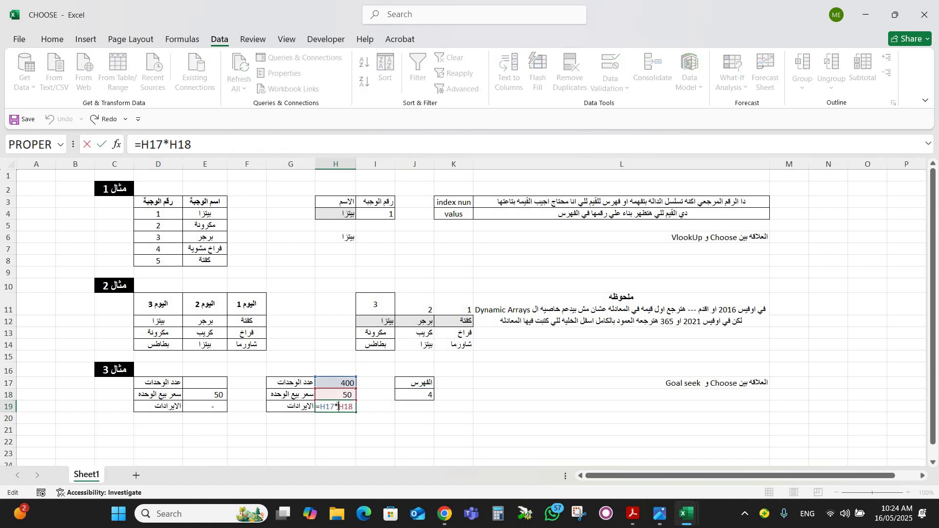
key("Return")
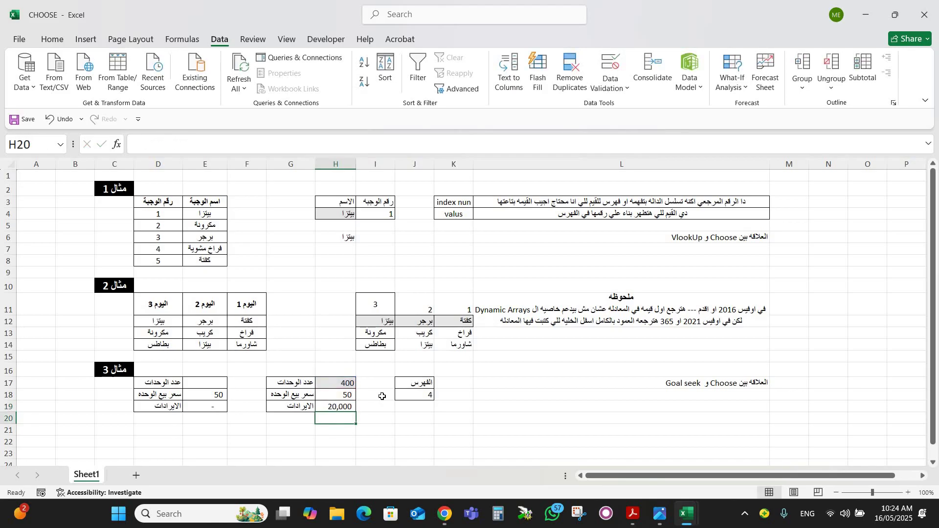
- Set the index number in J18 to 1 and check the units cell H17
left_click(424, 393)
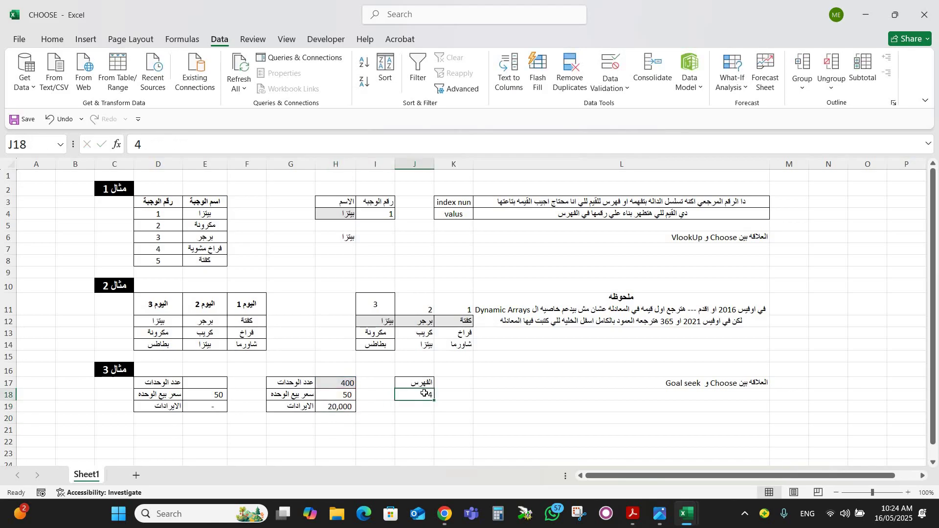
type("1")
key("Return")
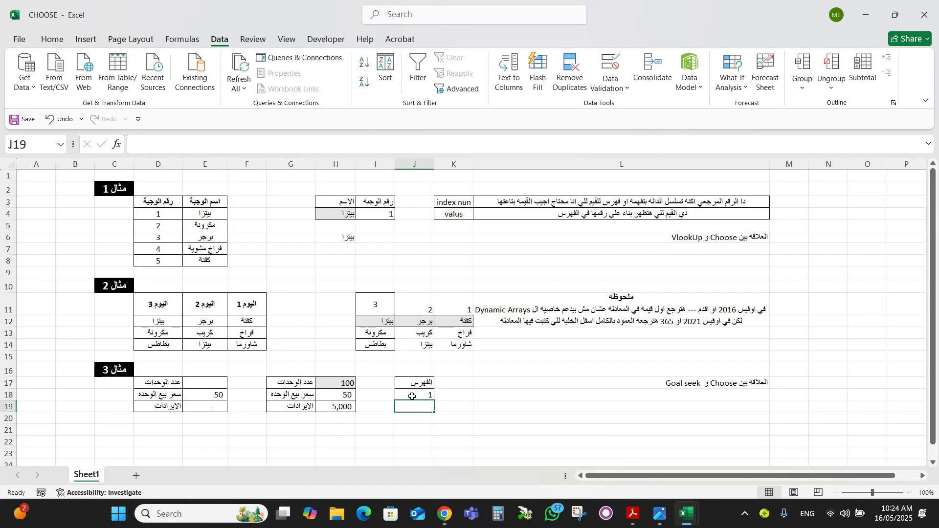
left_click(413, 396)
left_click(338, 384)
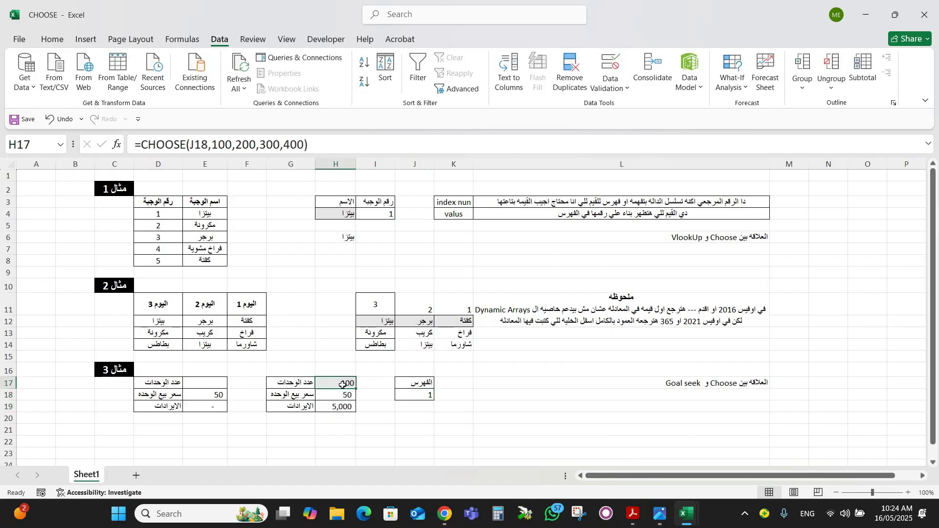
- Add a list data validation to the index cell J18 with the source range K19:K23
left_click(424, 395)
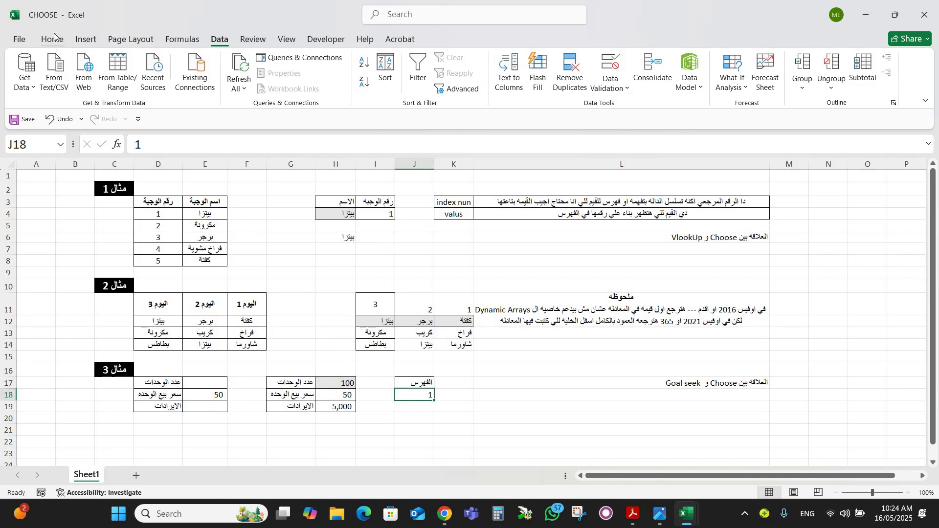
left_click(611, 84)
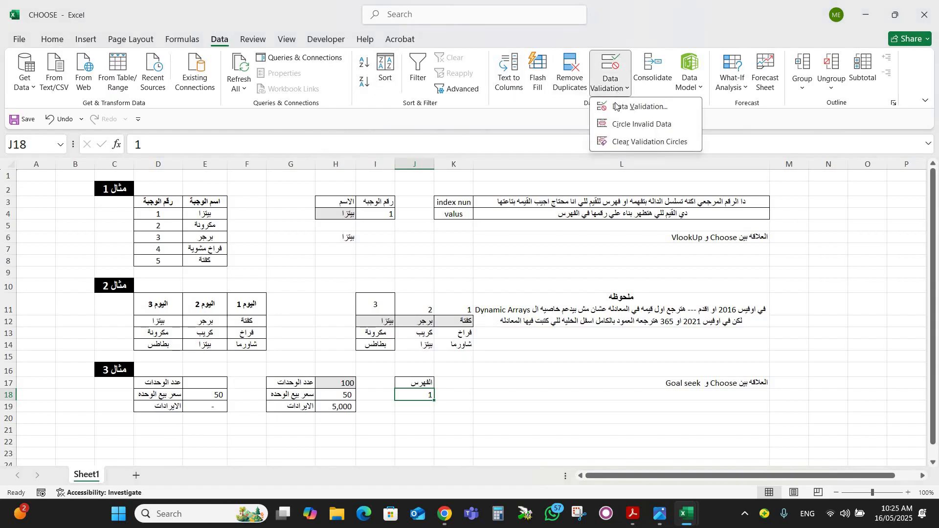
left_click(616, 107)
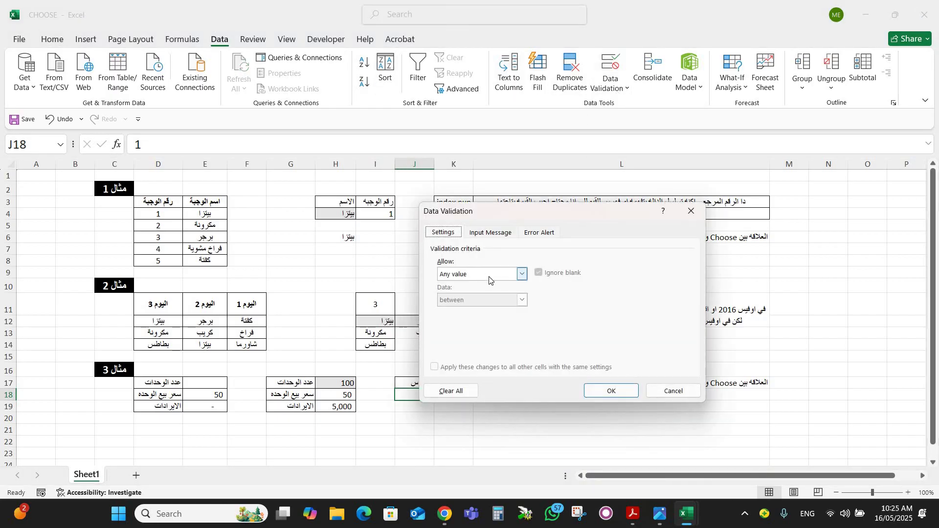
left_click(489, 275)
left_click(472, 310)
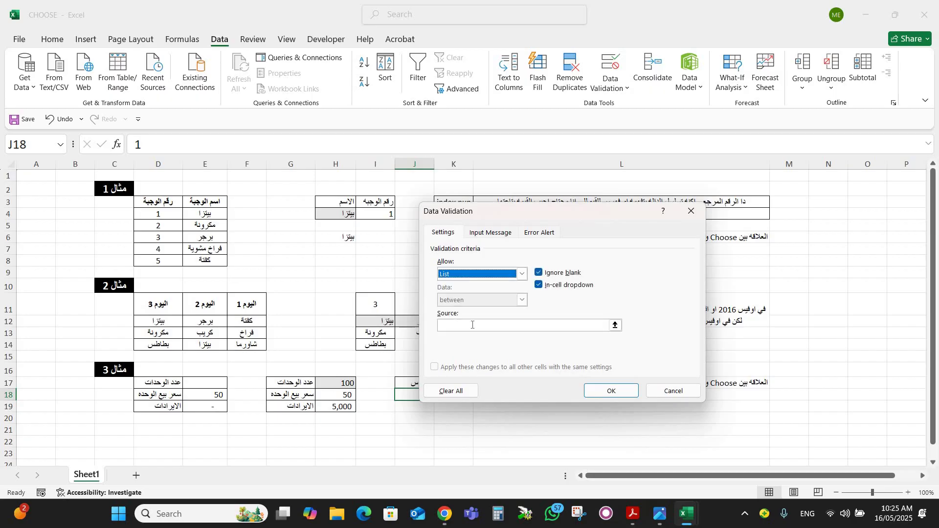
left_click(472, 325)
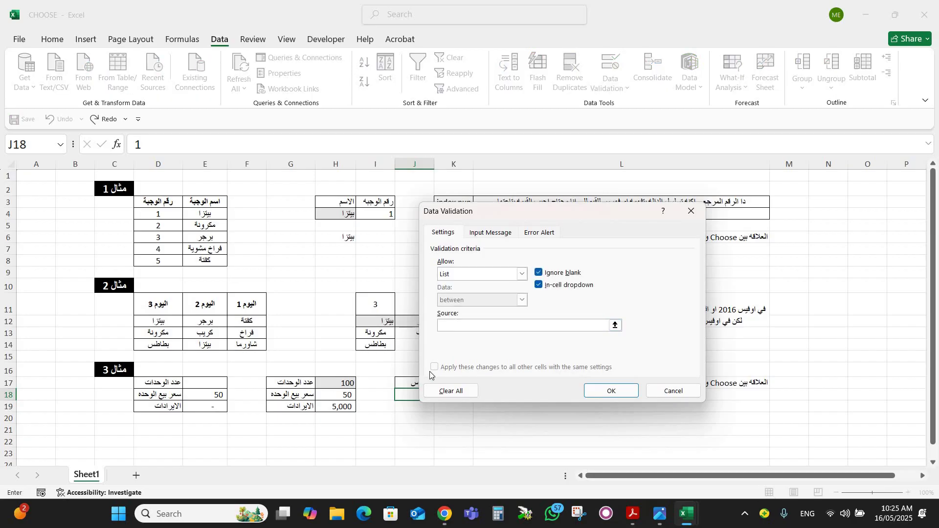
left_click_drag(567, 217, 647, 127)
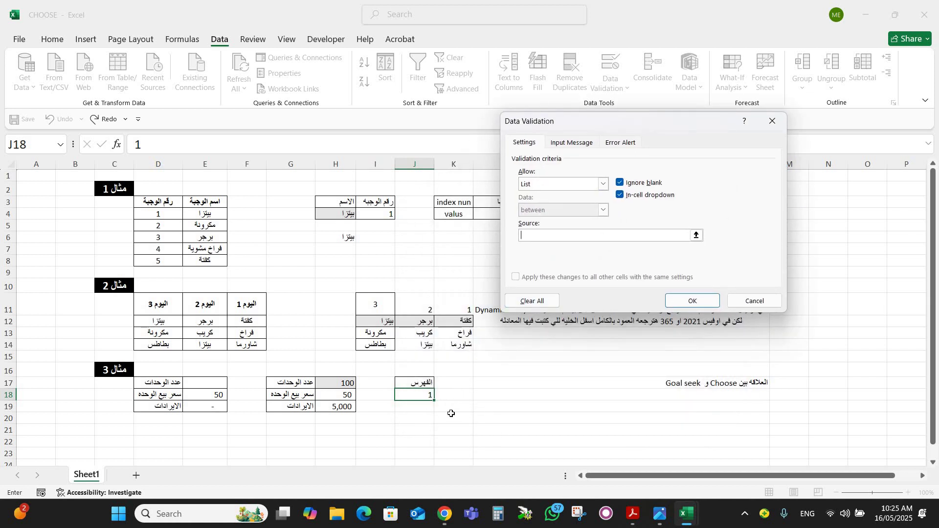
left_click_drag(463, 409, 462, 450)
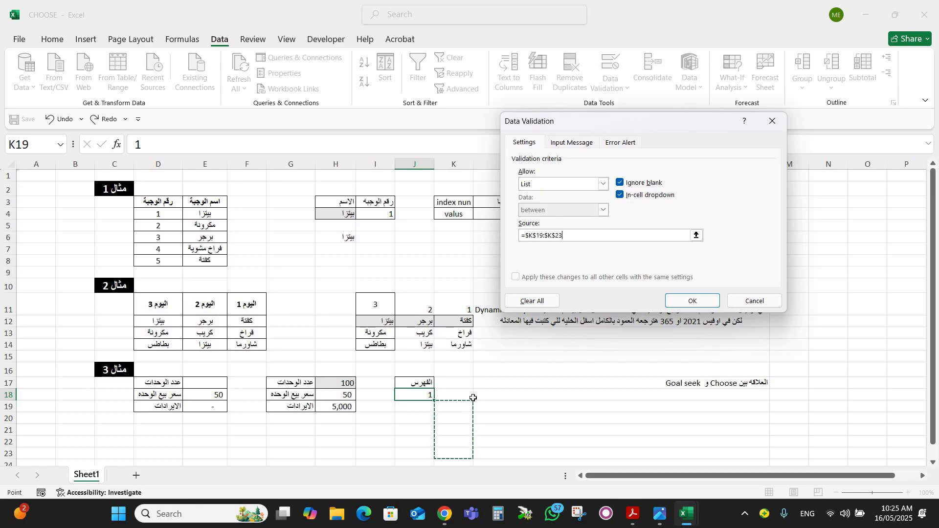
key("Return")
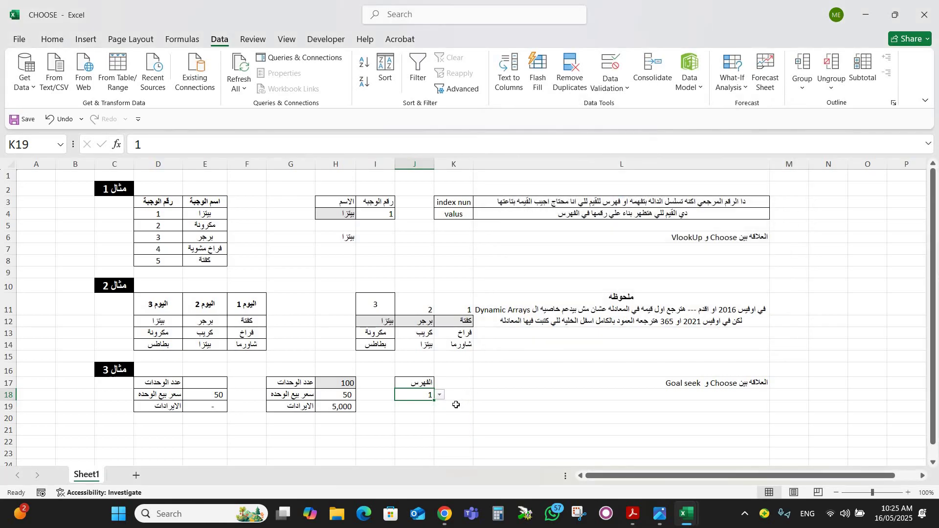
- Enter the index numbers 1, 2, 3 and 4 down K19:K22 as the list source
left_click(456, 405)
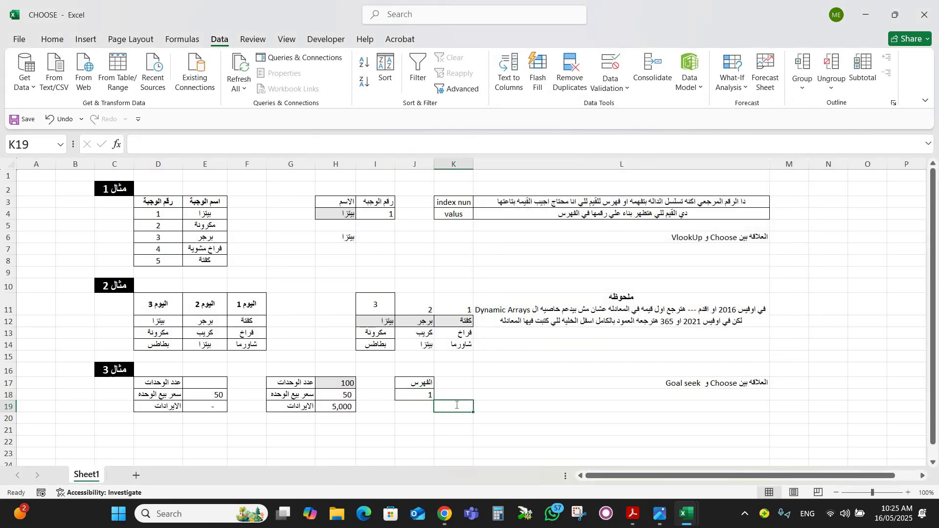
type("1")
key("Return")
type("2")
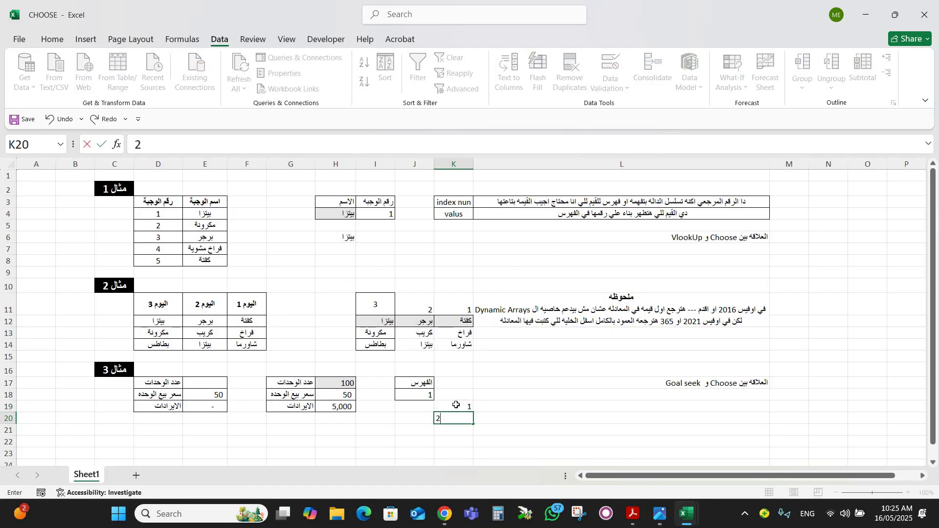
key("Return")
type("3")
key("Return")
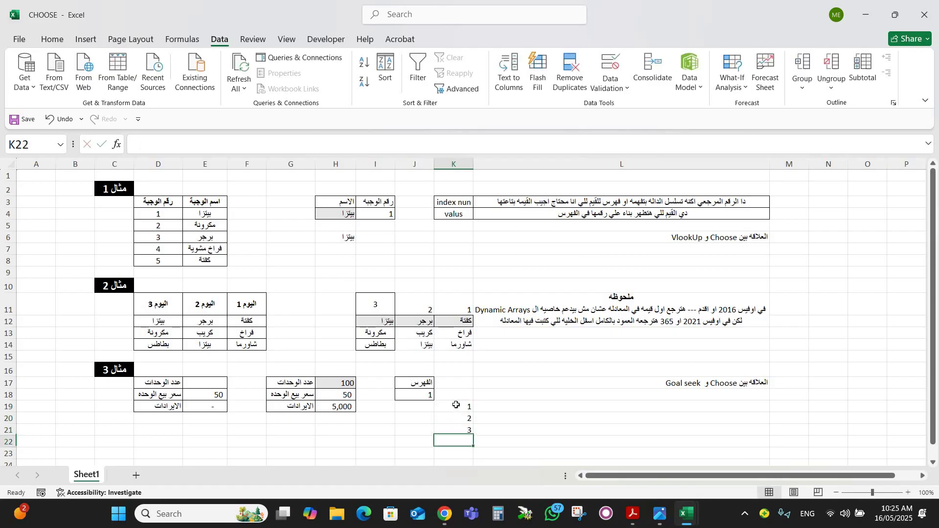
type("4")
key("Return")
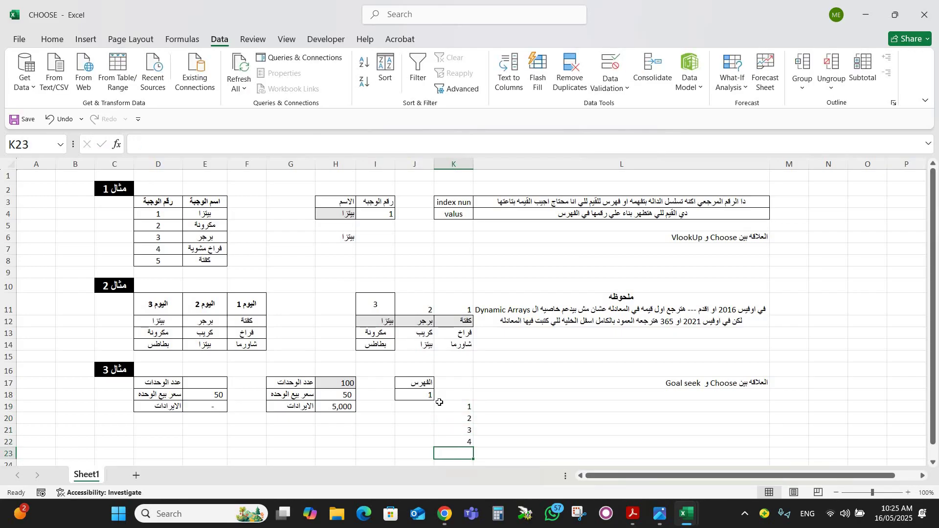
- Check the drop-down choices of the index cell J18 against the source numbers in K19:K22
left_click(432, 398)
left_click(439, 395)
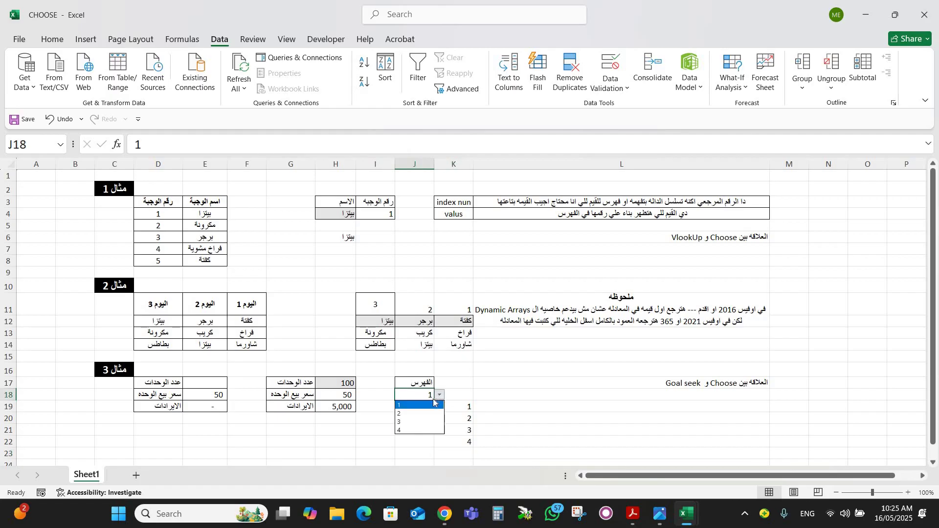
key("Escape")
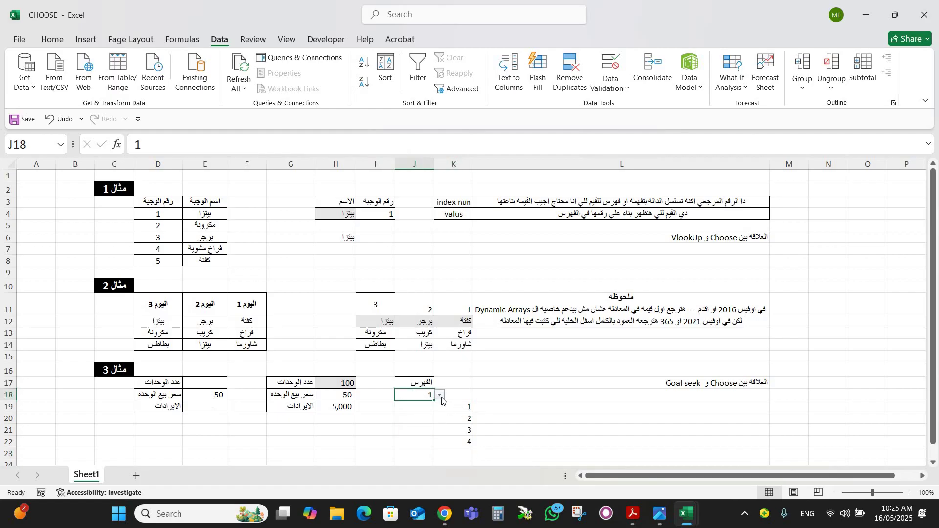
left_click_drag(460, 405, 449, 444)
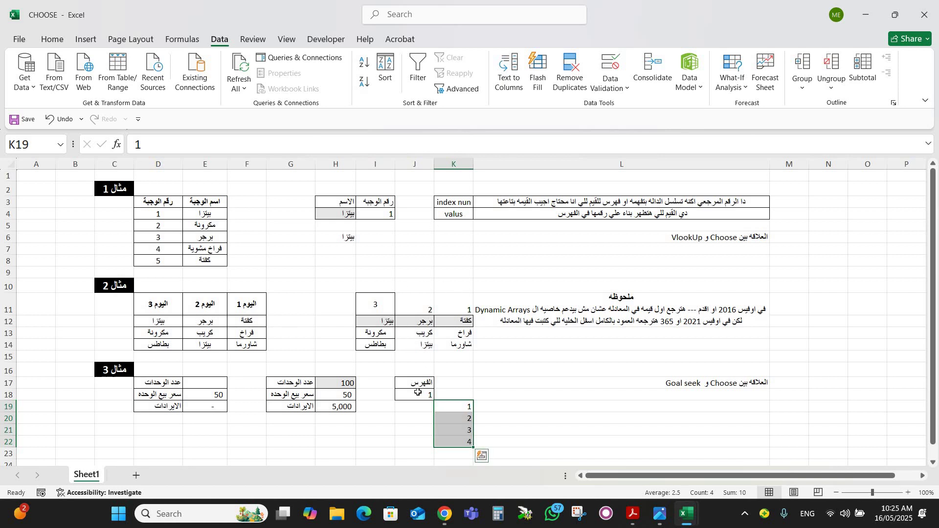
- Choose index 2 from the list in J18 and check the units in H17 and the revenue in H19
left_click(418, 393)
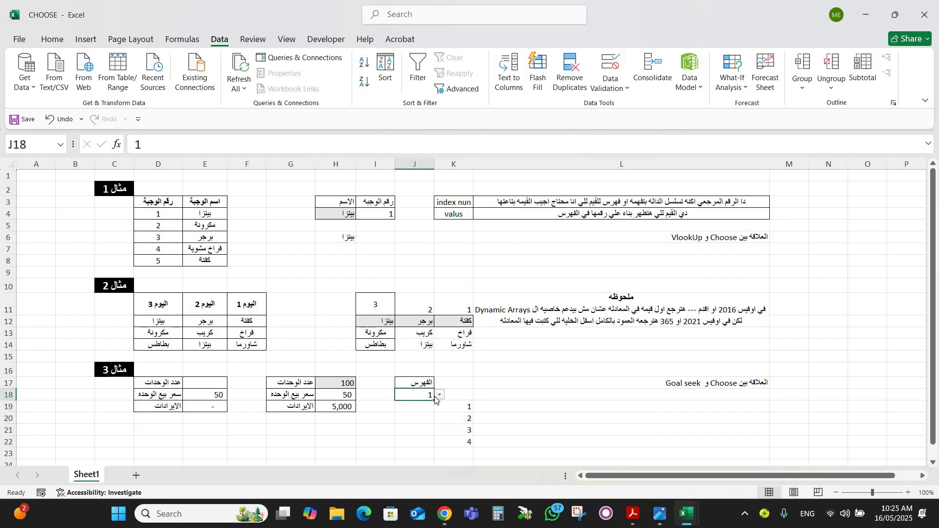
left_click(440, 395)
left_click(414, 414)
left_click(335, 408)
left_click(336, 382)
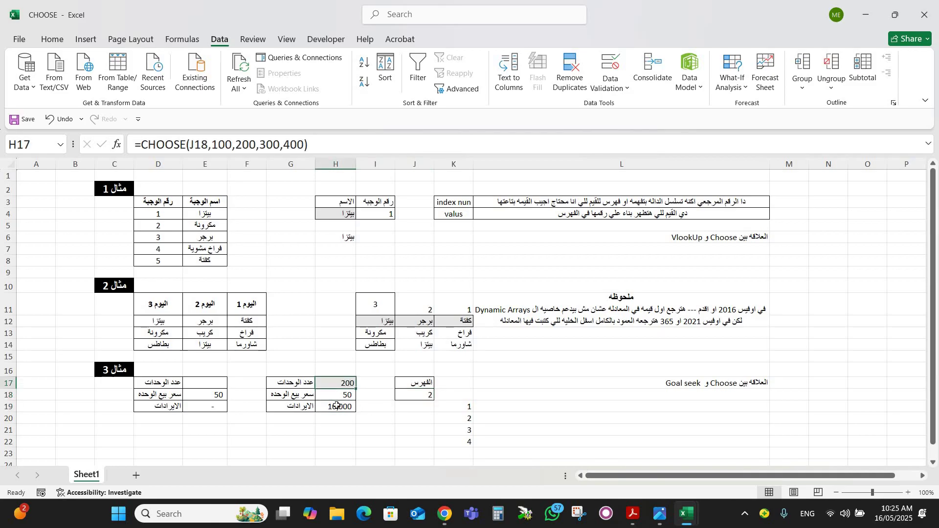
left_click(337, 409)
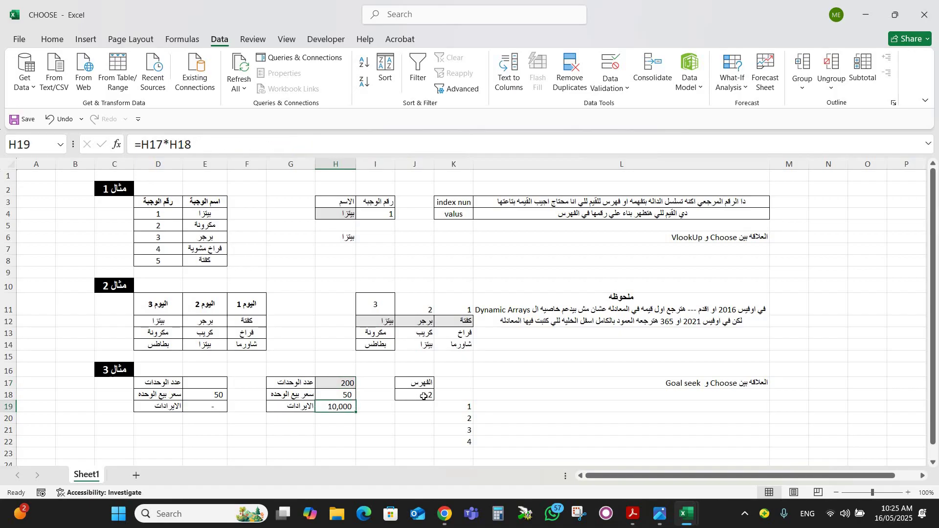
- Choose index 3 from the list in J18 and check the units in H17 and the revenue in H19
left_click(423, 396)
left_click(440, 394)
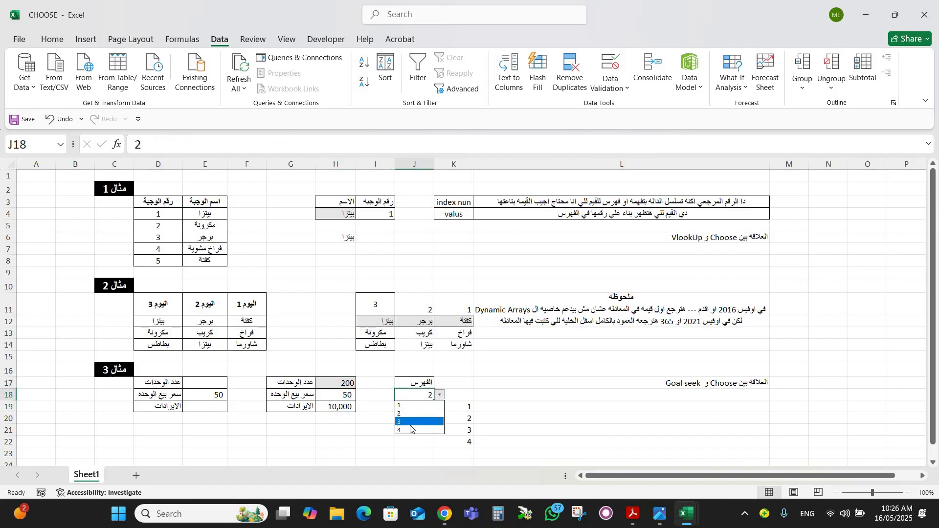
left_click(410, 422)
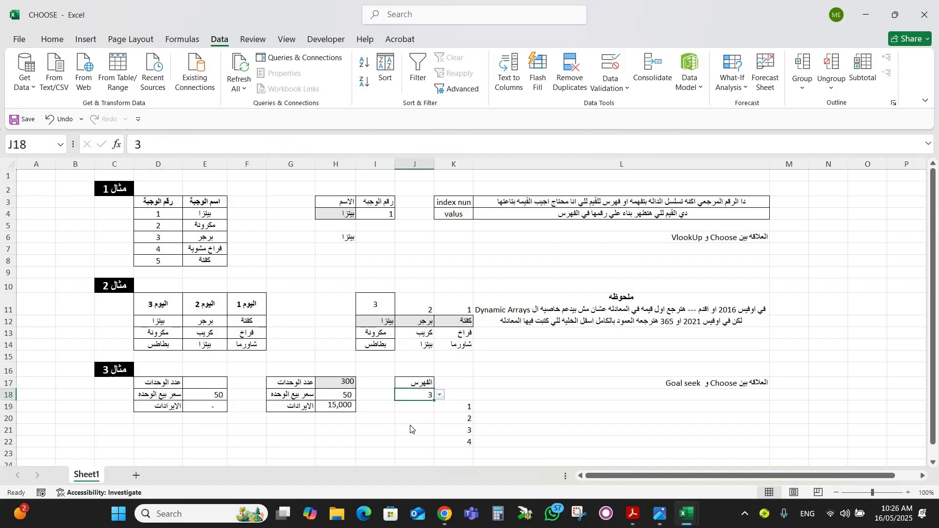
left_click(338, 384)
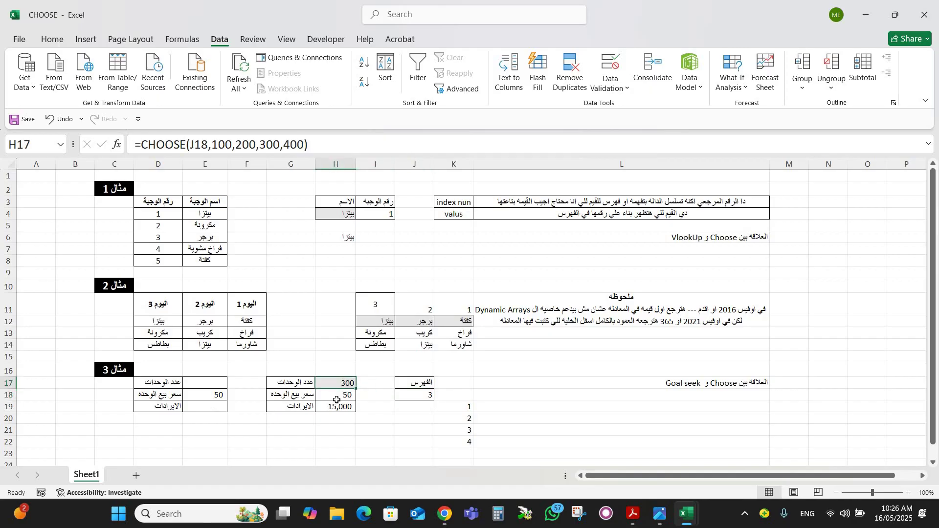
left_click(202, 382)
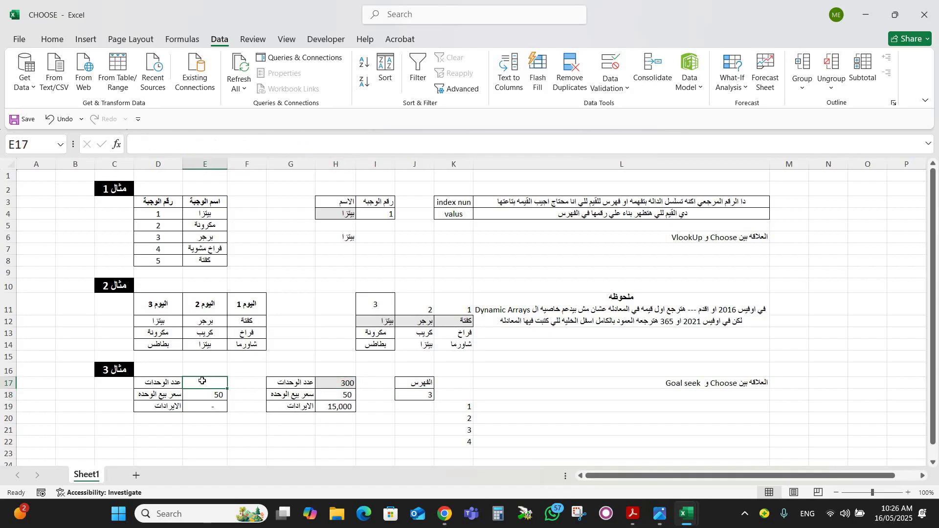
left_click(347, 405)
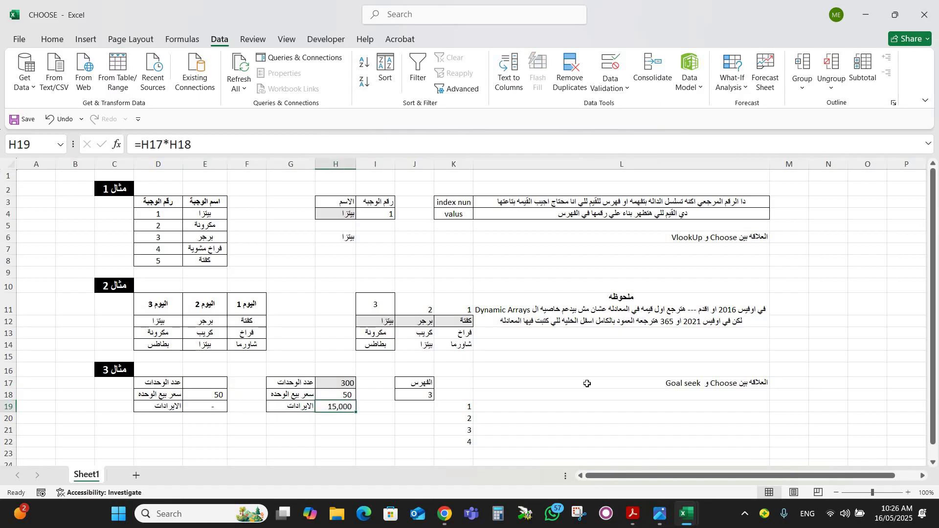
- Run Goal Seek to bring the revenue cell E19 to 15000 by changing the units cell E17, and keep the solution
left_click(740, 84)
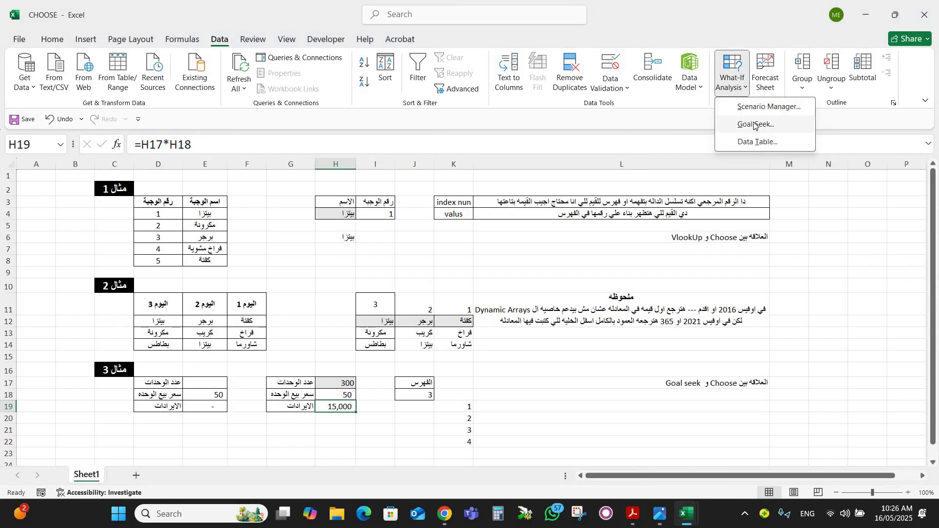
left_click(755, 125)
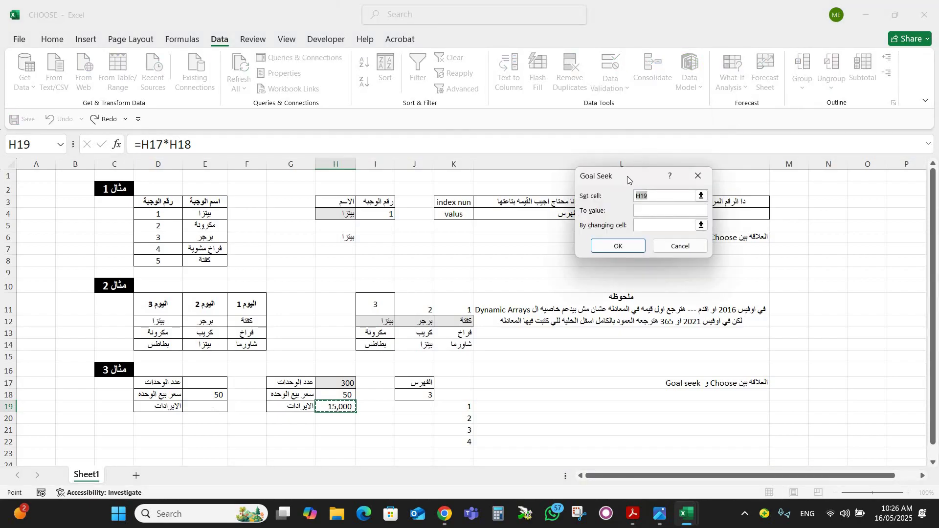
left_click_drag(605, 176, 369, 237)
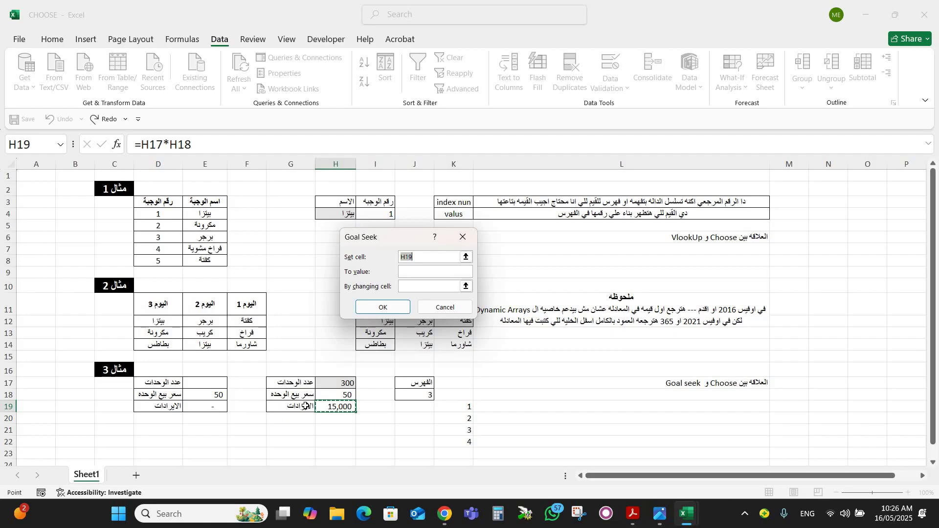
left_click(206, 407)
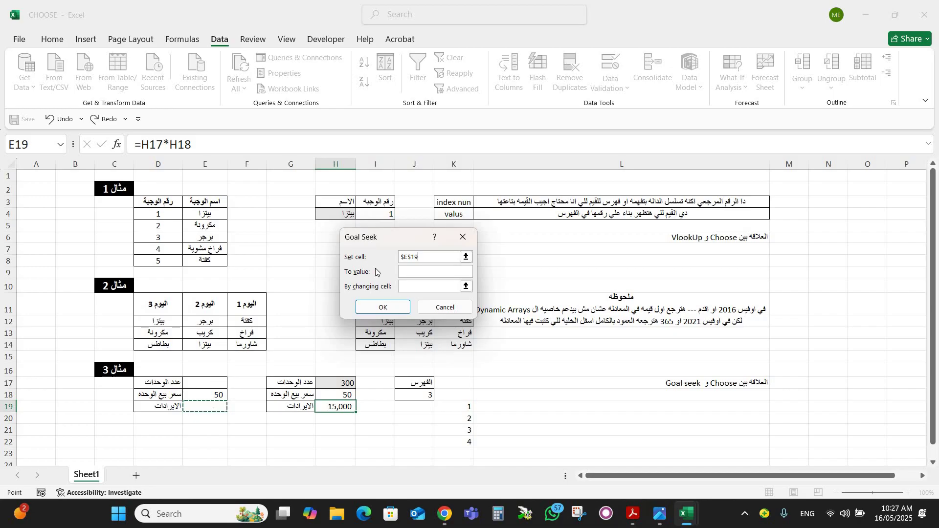
left_click(412, 274)
type("1500")
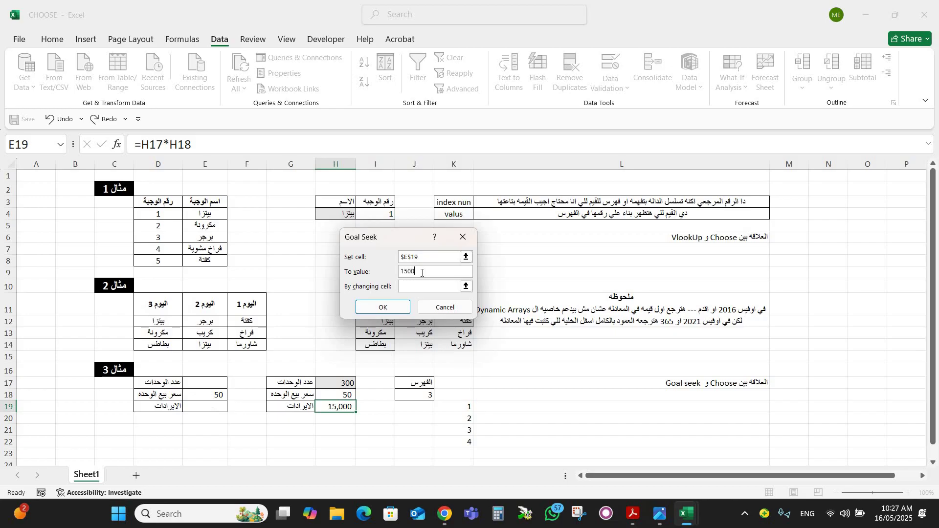
type("0")
left_click(415, 288)
left_click(200, 381)
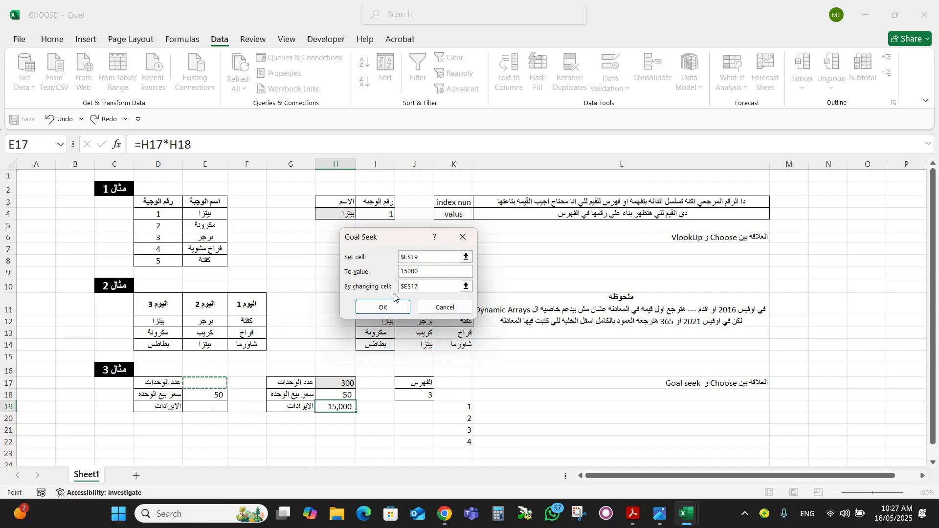
left_click(388, 307)
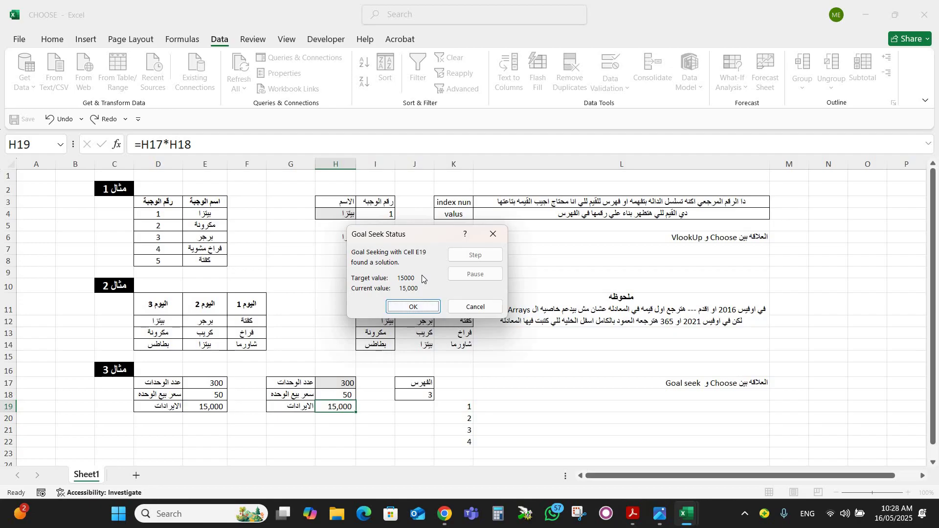
left_click(412, 306)
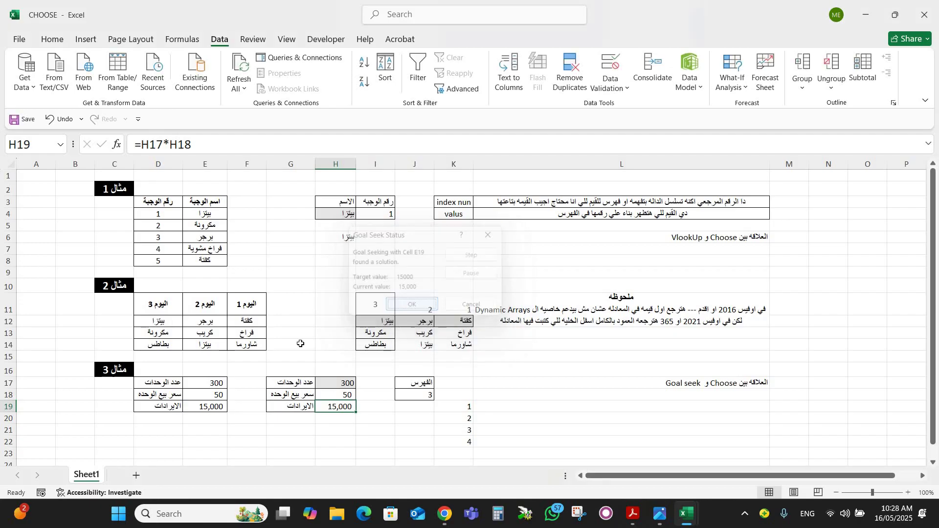
- Compare the Goal Seek figures in E17:E19 with the CHOOSE-based figures in H17:H19
left_click(203, 382)
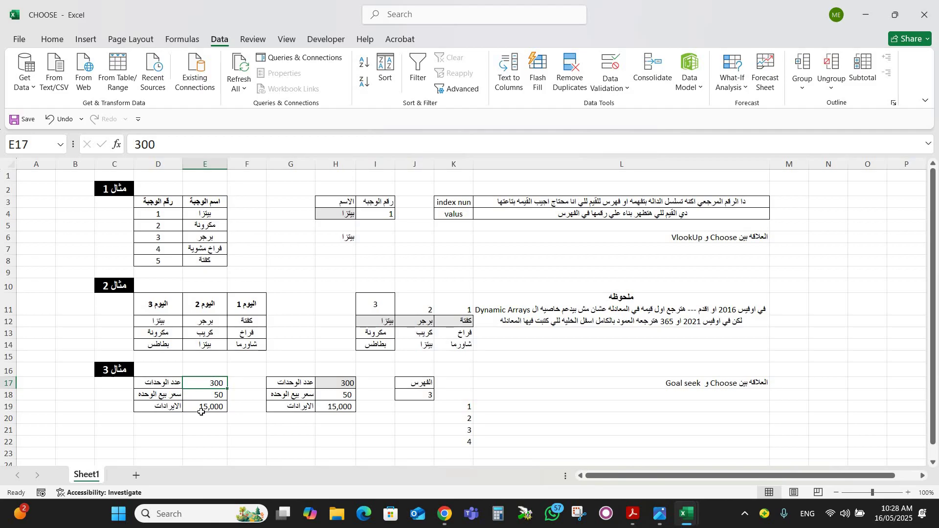
left_click(341, 381)
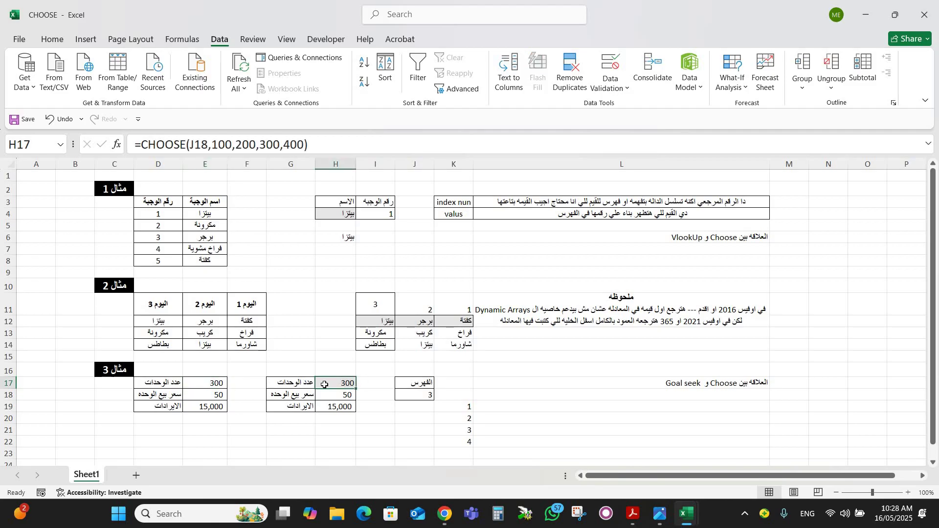
left_click_drag(202, 383, 204, 408)
left_click_drag(341, 383, 341, 406)
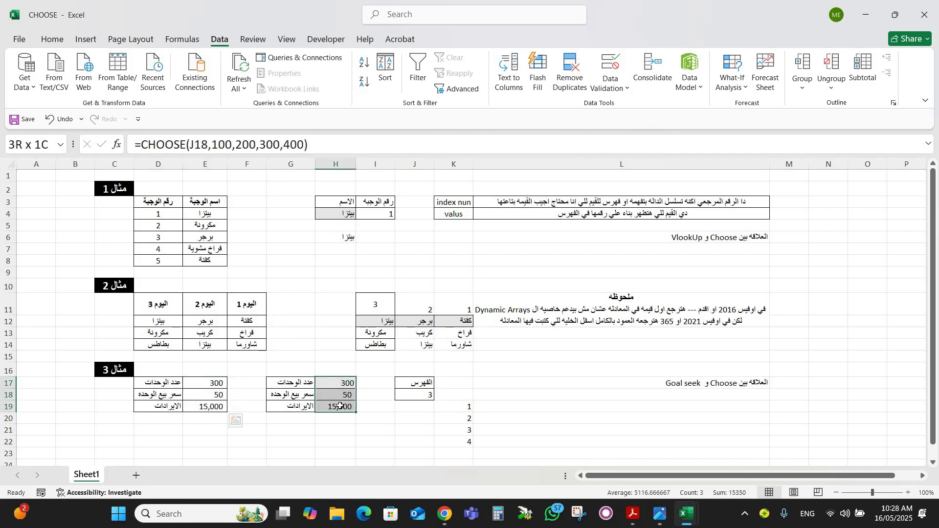